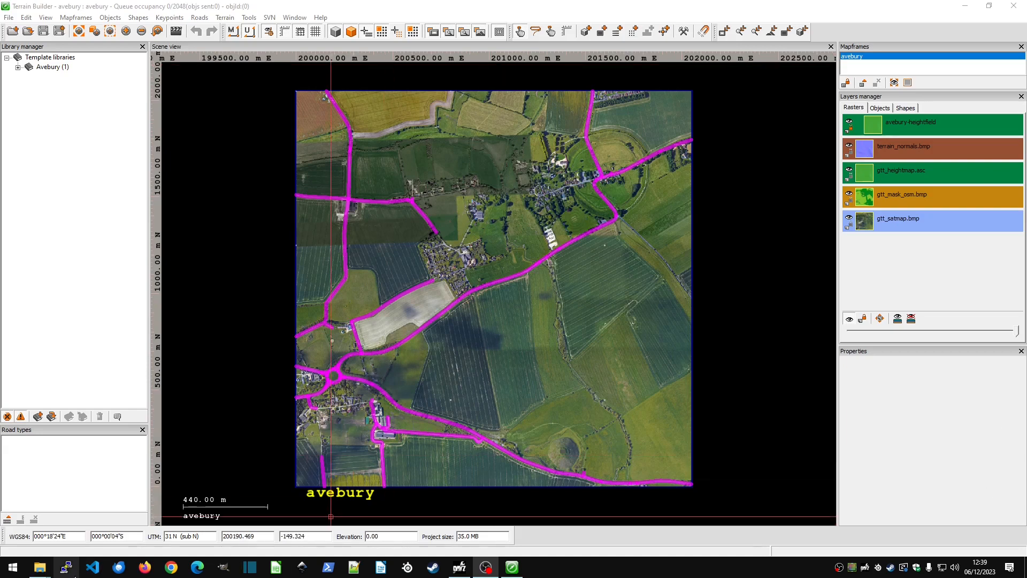
# In File Explorer, duplicate the avebury folder inside the maps folder and rename the copy mybigmap.
pyautogui.moveTo(40, 567)
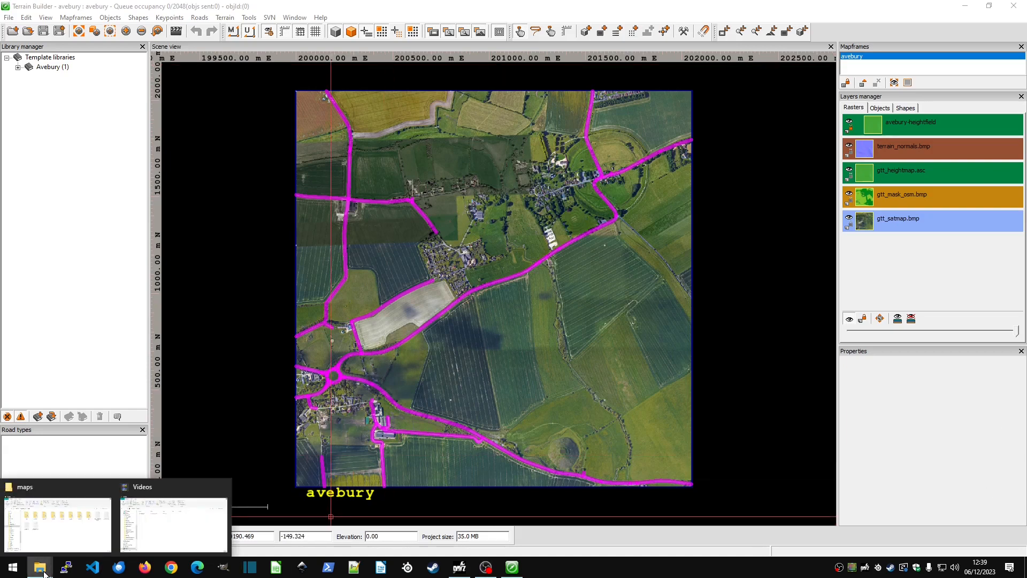
pyautogui.click(65, 522)
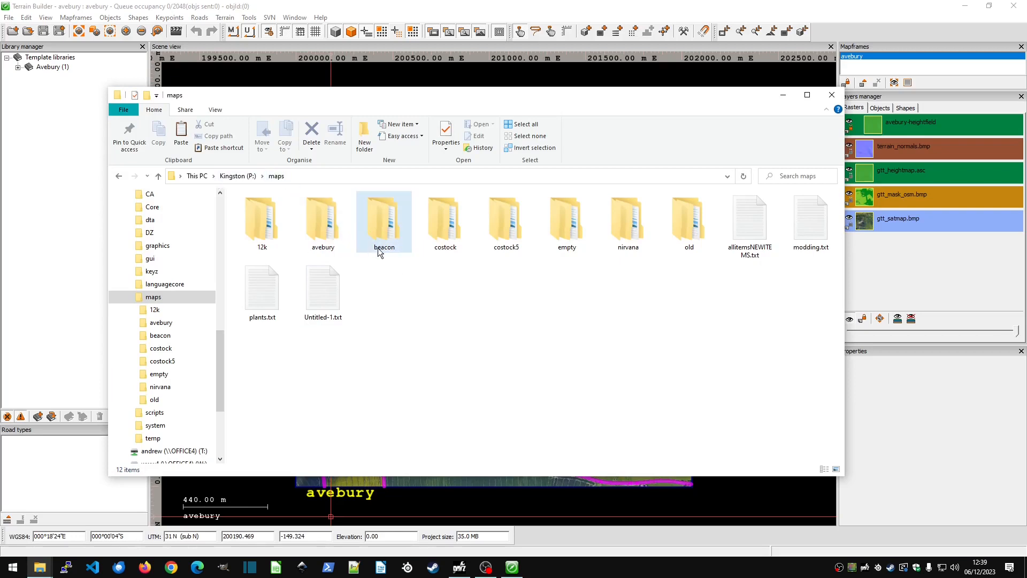
pyautogui.click(320, 220)
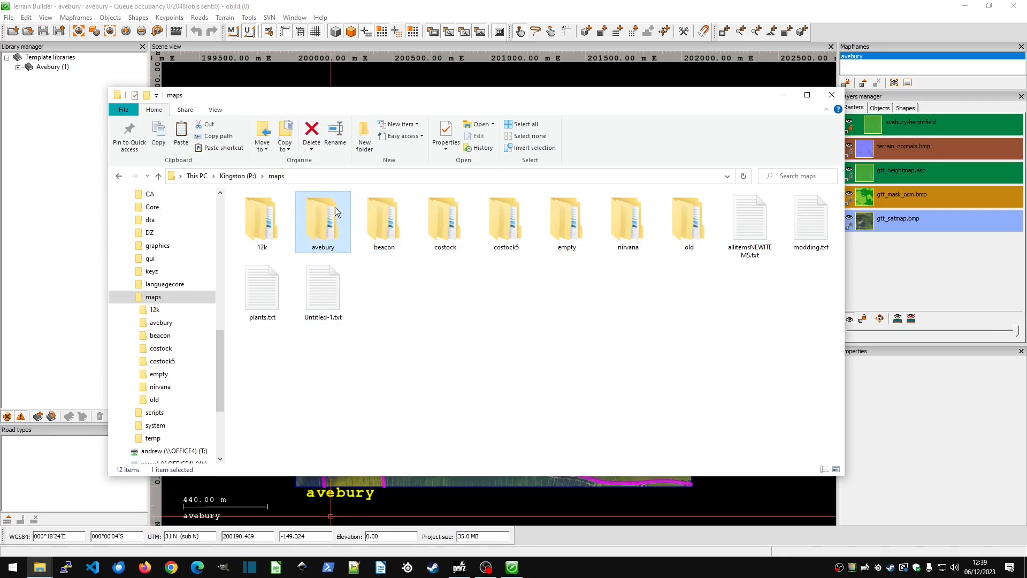
pyautogui.hotkey('ctrl', 'v')
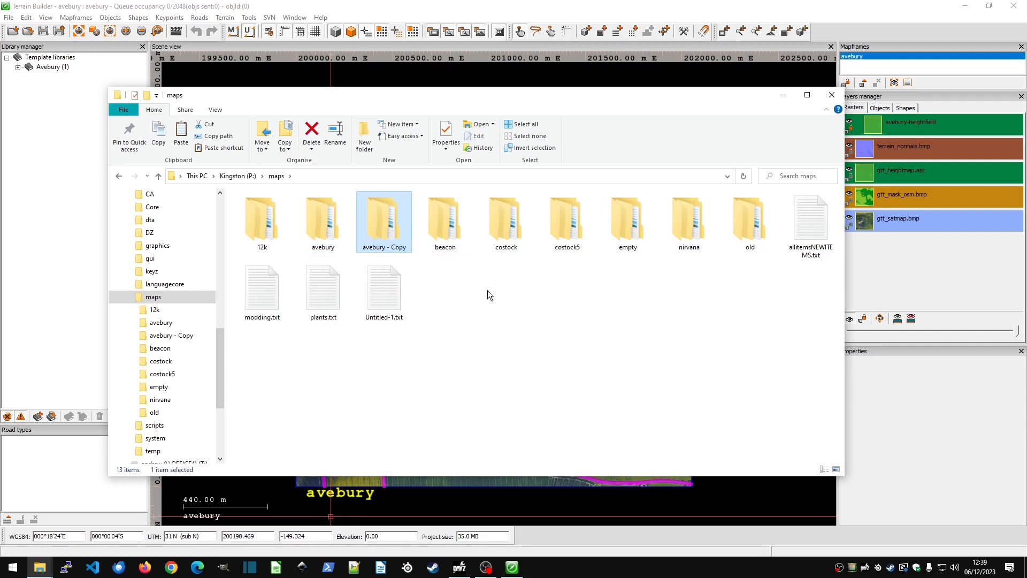
pyautogui.press('F2')
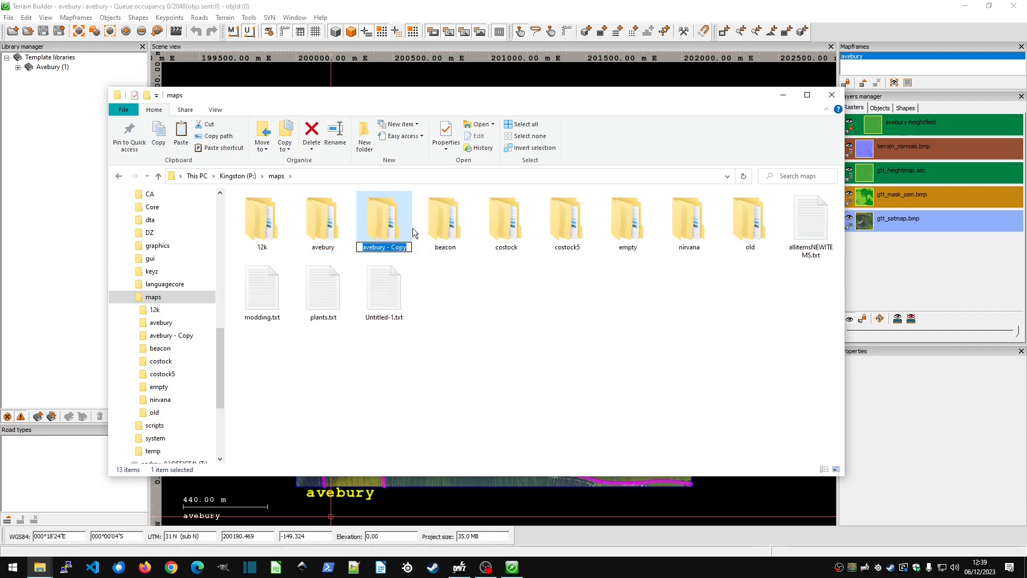
pyautogui.write('mybigmap')
pyautogui.press('Return')
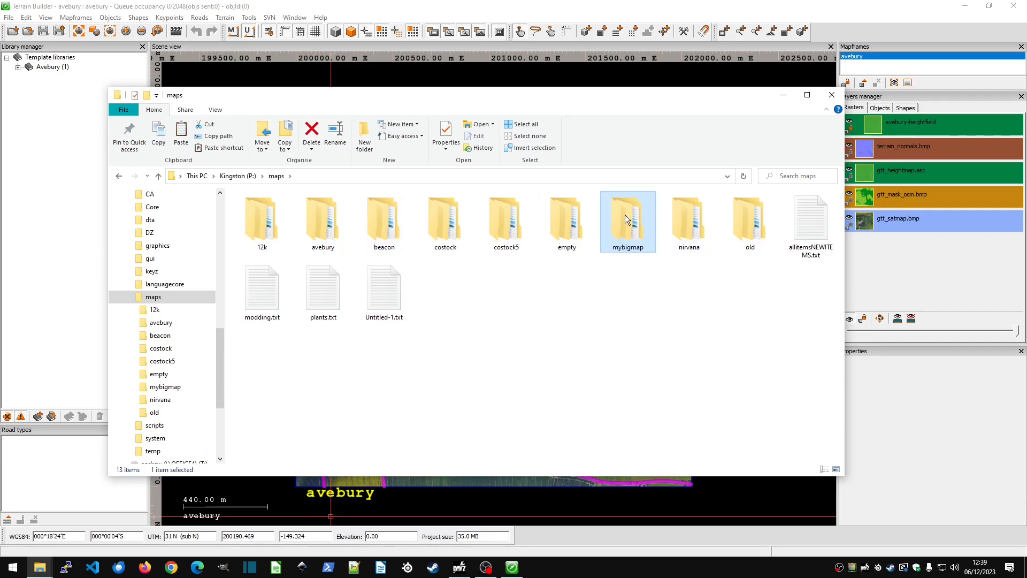
# Open the source folder inside the original avebury map folder.
pyautogui.click(316, 225)
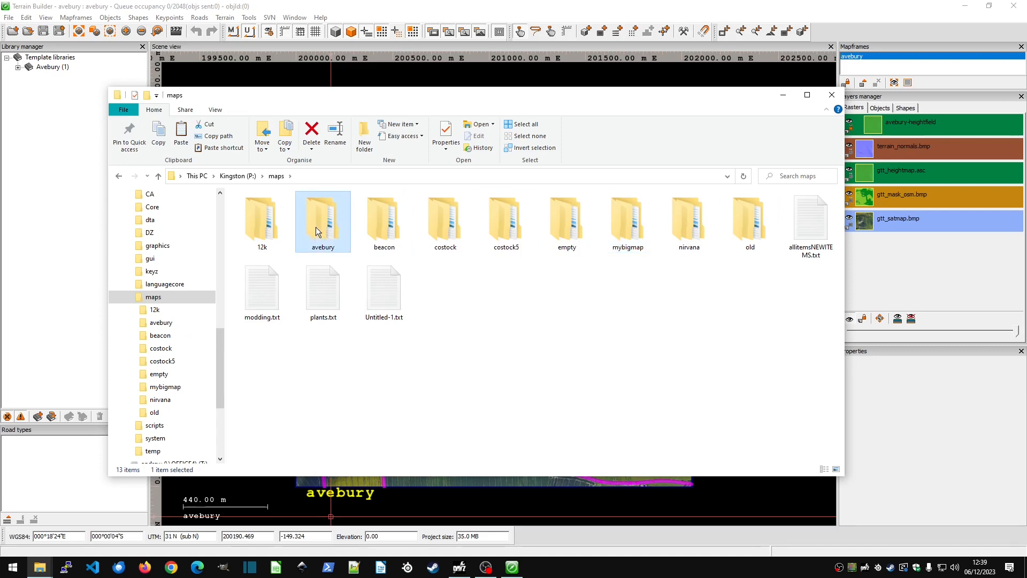
pyautogui.click(632, 227)
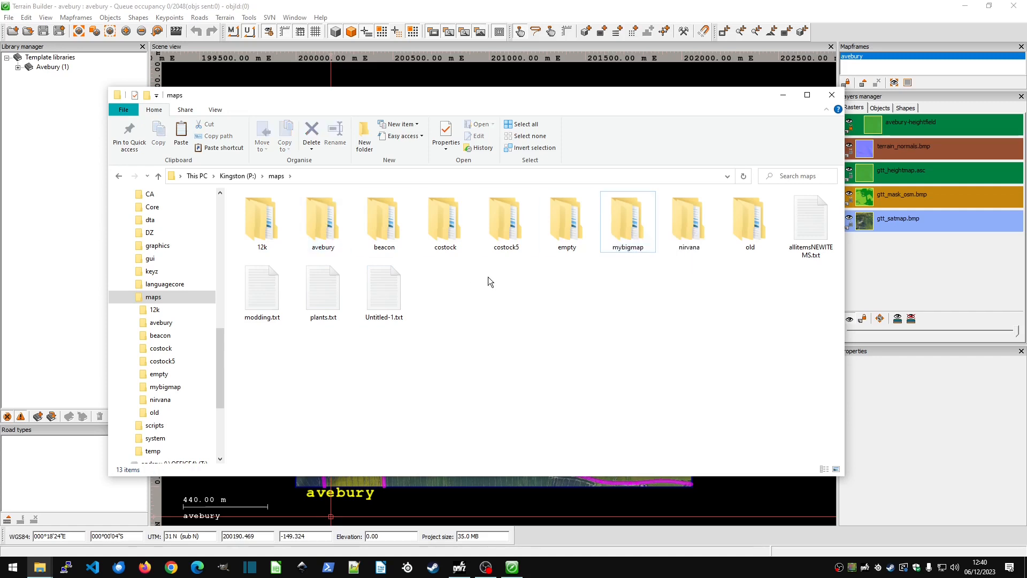
pyautogui.doubleClick(327, 218)
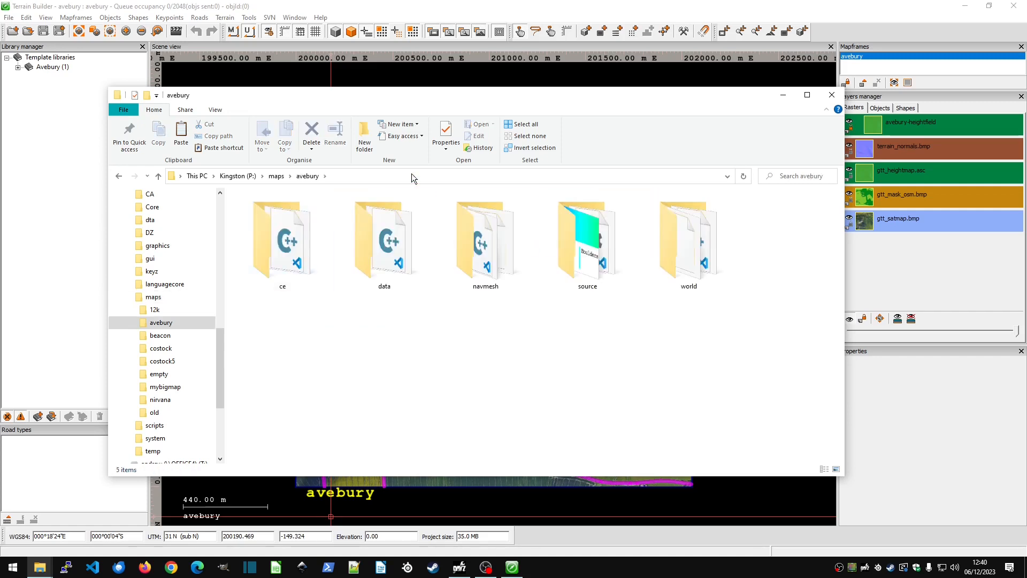
pyautogui.moveTo(528, 96)
pyautogui.mouseDown()
pyautogui.moveTo(545, 92)
pyautogui.moveTo(537, 95)
pyautogui.mouseUp()
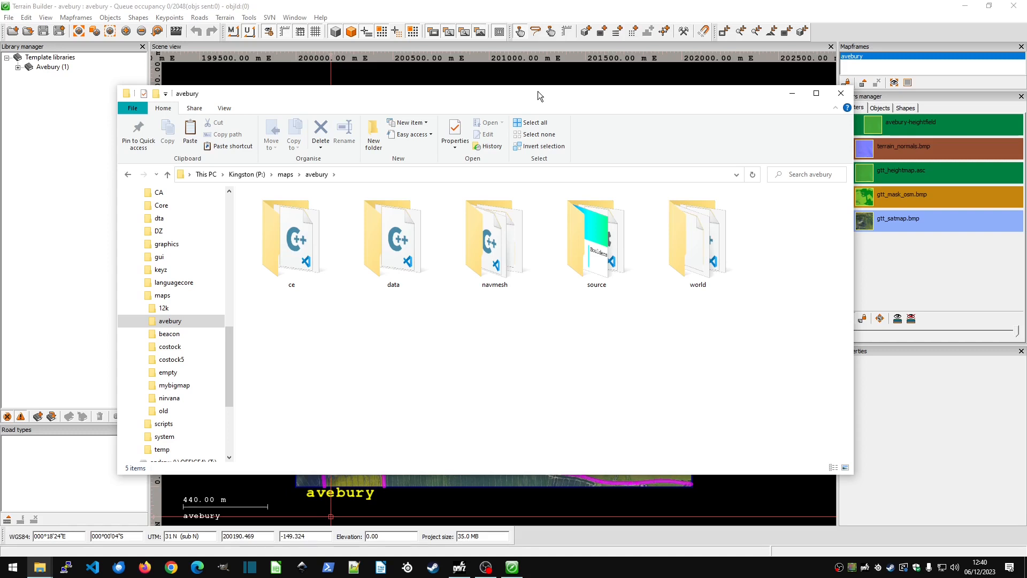
pyautogui.doubleClick(600, 239)
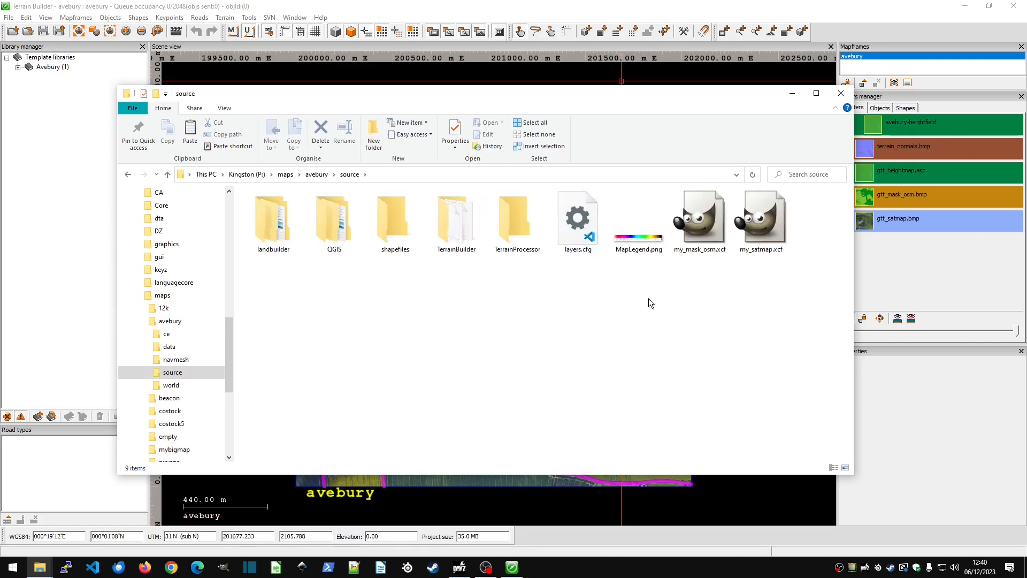
# Open my_mask_osm.xcf and my_satmap.xcf from the source folder in GIMP.
pyautogui.click(704, 222)
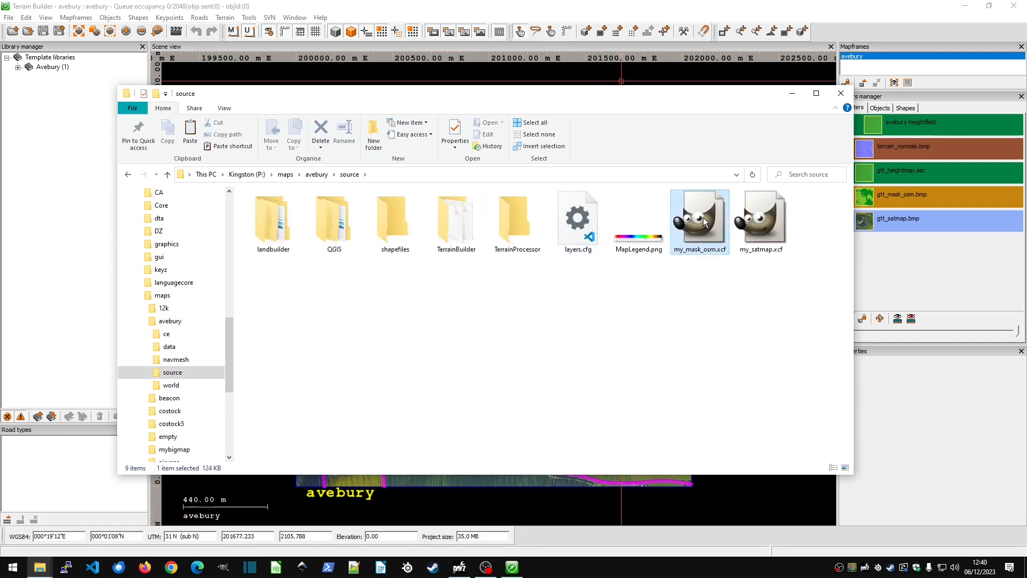
pyautogui.click(692, 307)
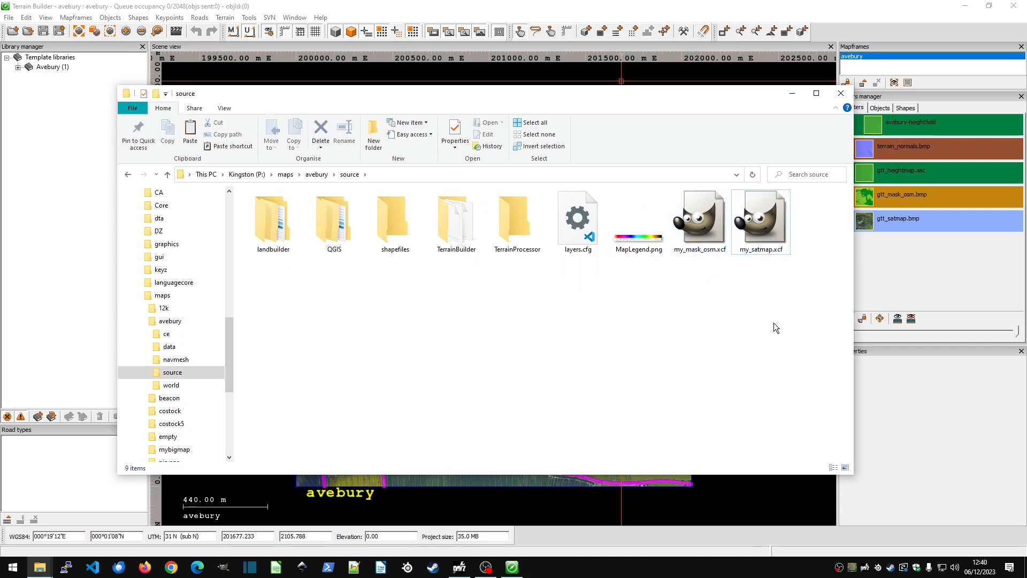
pyautogui.click(707, 224)
pyautogui.doubleClick(707, 225)
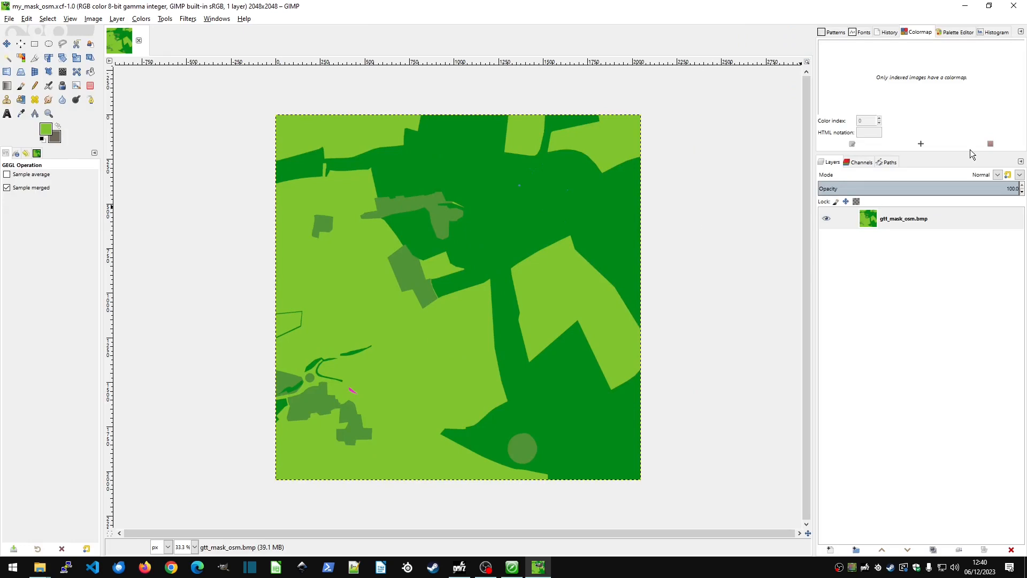
pyautogui.click(965, 6)
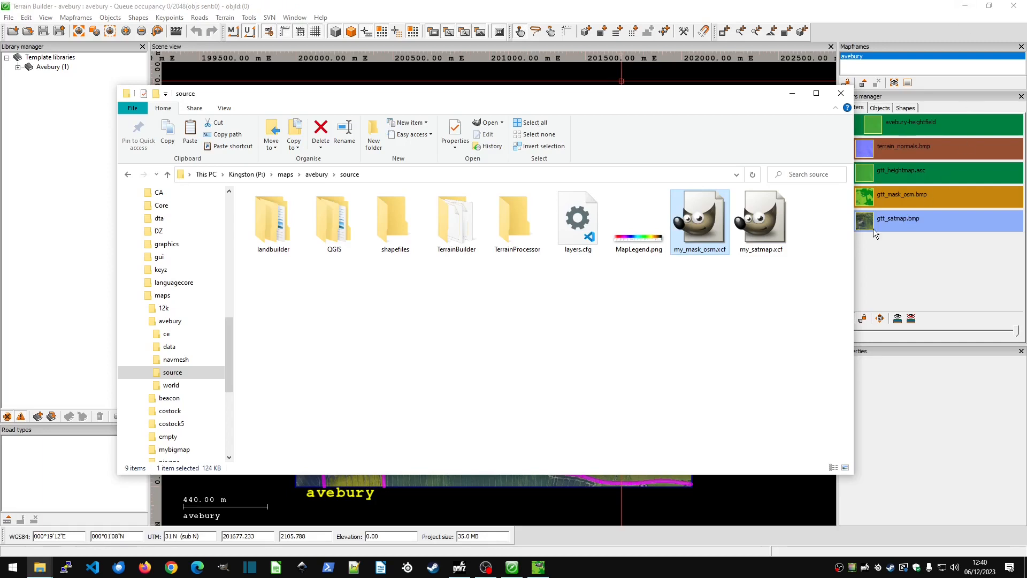
pyautogui.click(772, 220)
pyautogui.doubleClick(772, 221)
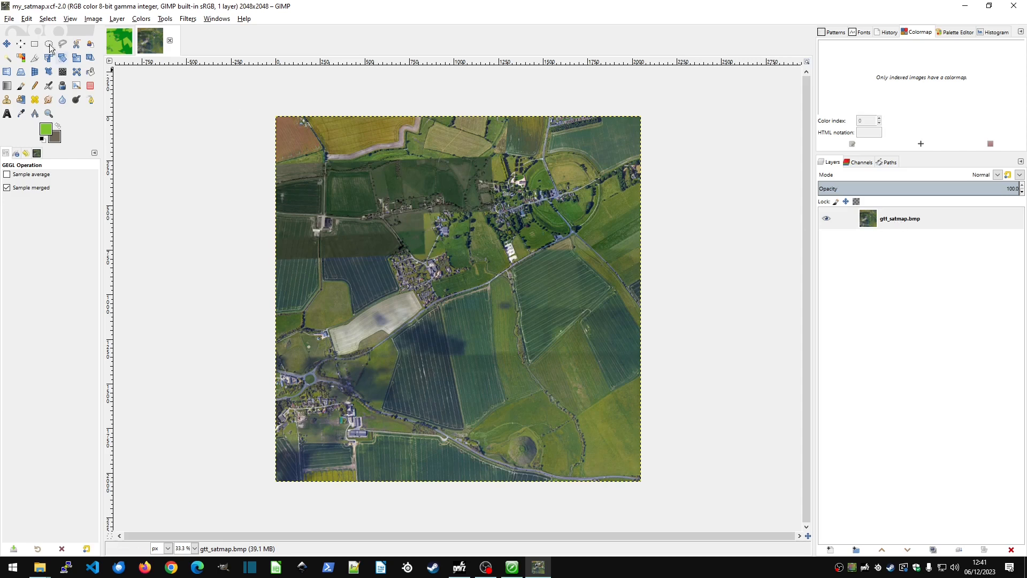
pyautogui.click(9, 18)
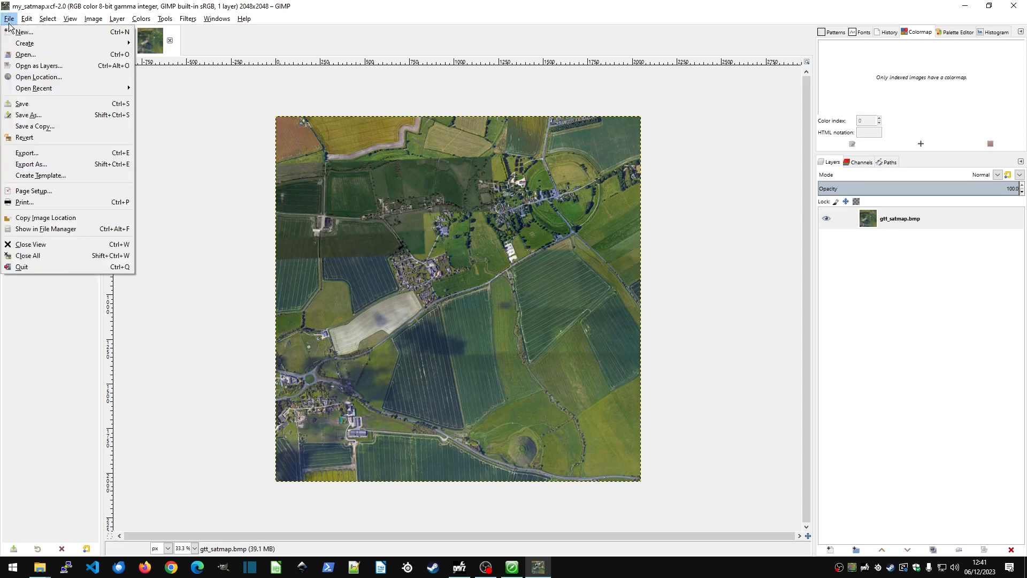
pyautogui.click(32, 165)
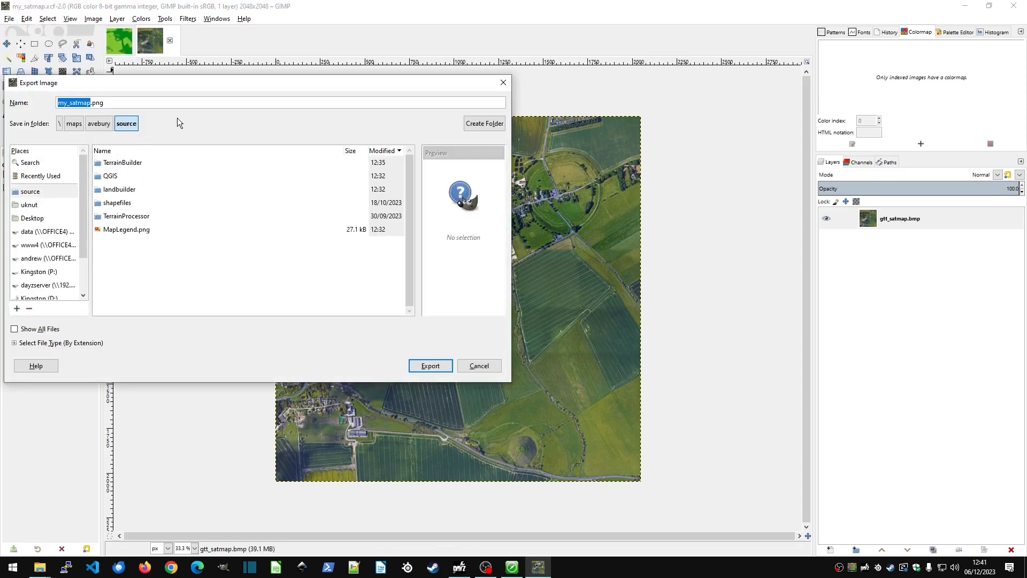
pyautogui.click(478, 369)
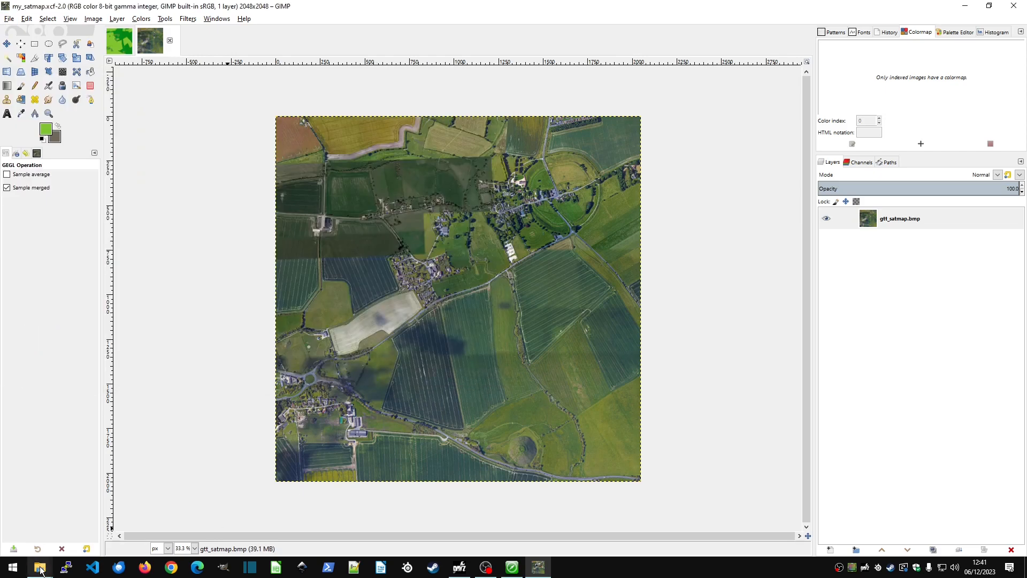
# Export the satellite map as my_satmap.png into the avebury source/QGIS/gtt_export folder, keeping the offered PNG options.
pyautogui.moveTo(41, 570)
pyautogui.click(10, 19)
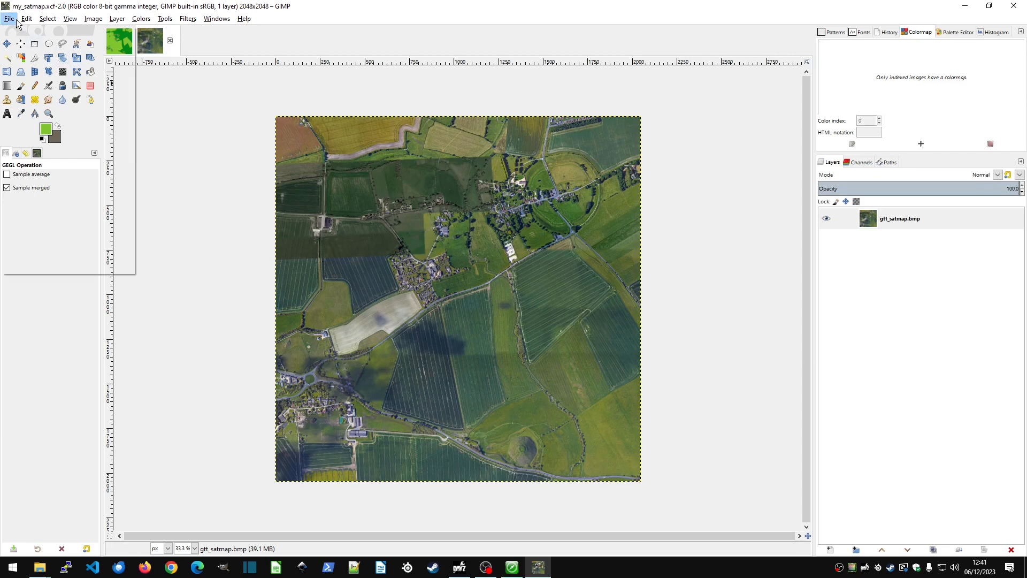
pyautogui.click(73, 165)
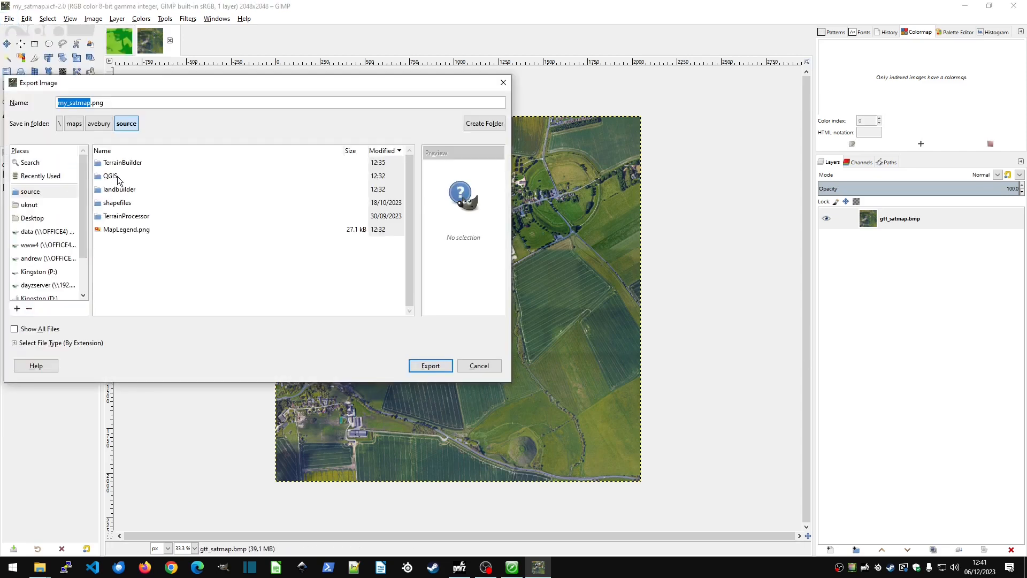
pyautogui.doubleClick(110, 176)
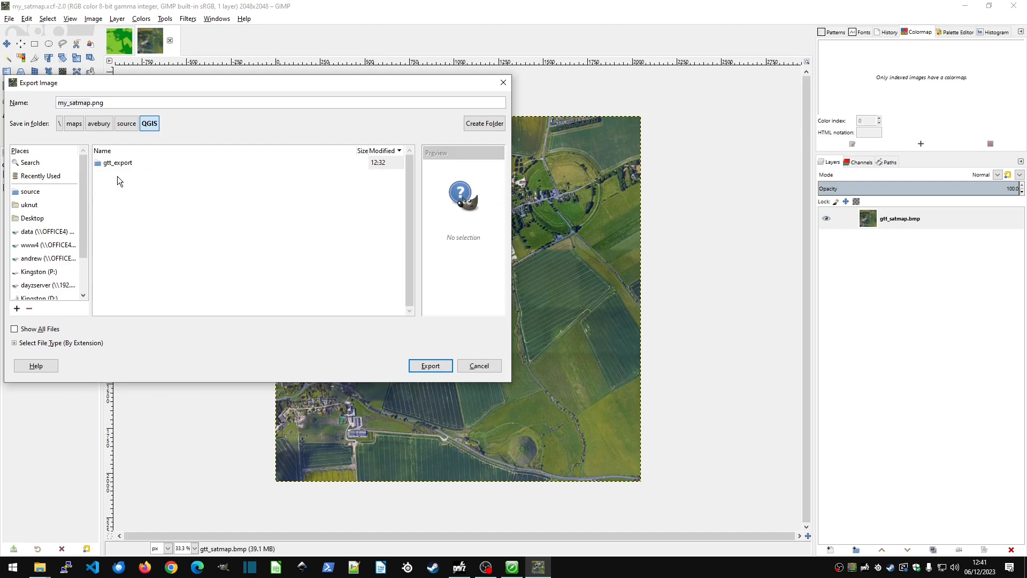
pyautogui.doubleClick(122, 166)
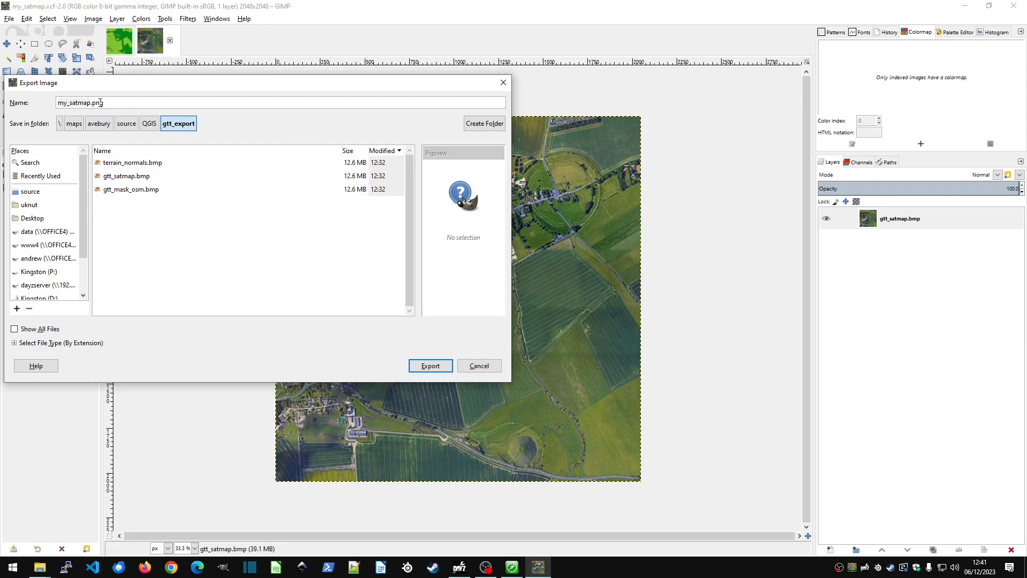
pyautogui.click(433, 367)
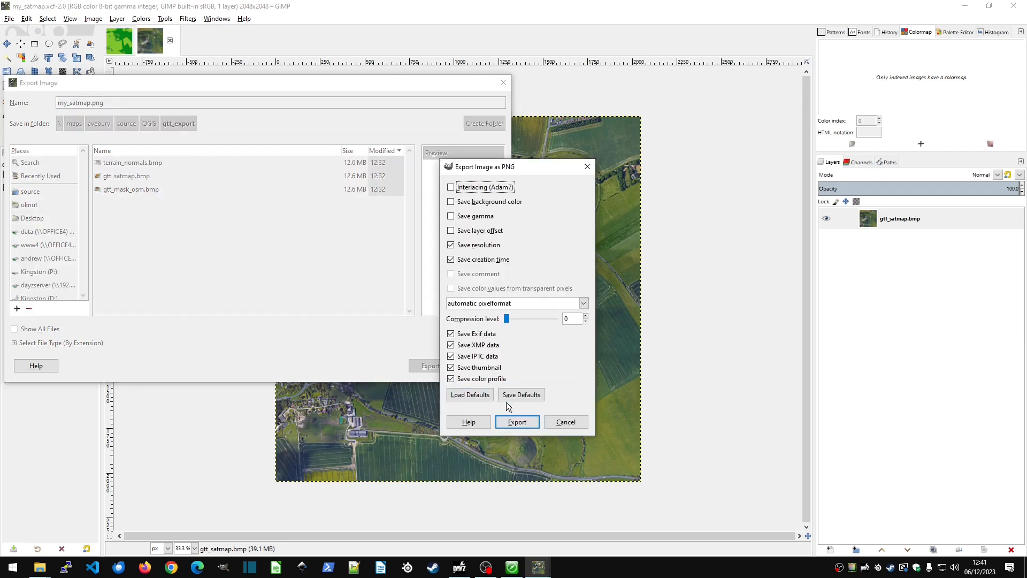
pyautogui.click(529, 425)
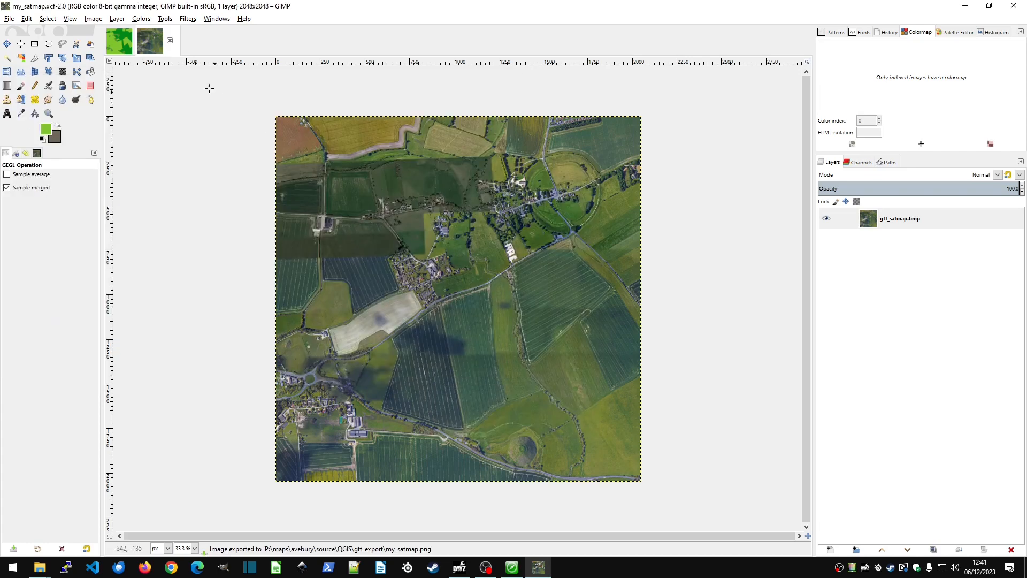
# Switch to the my_mask_osm image and choose the avebury source/QGIS/gtt_export folder as its export location.
pyautogui.click(122, 50)
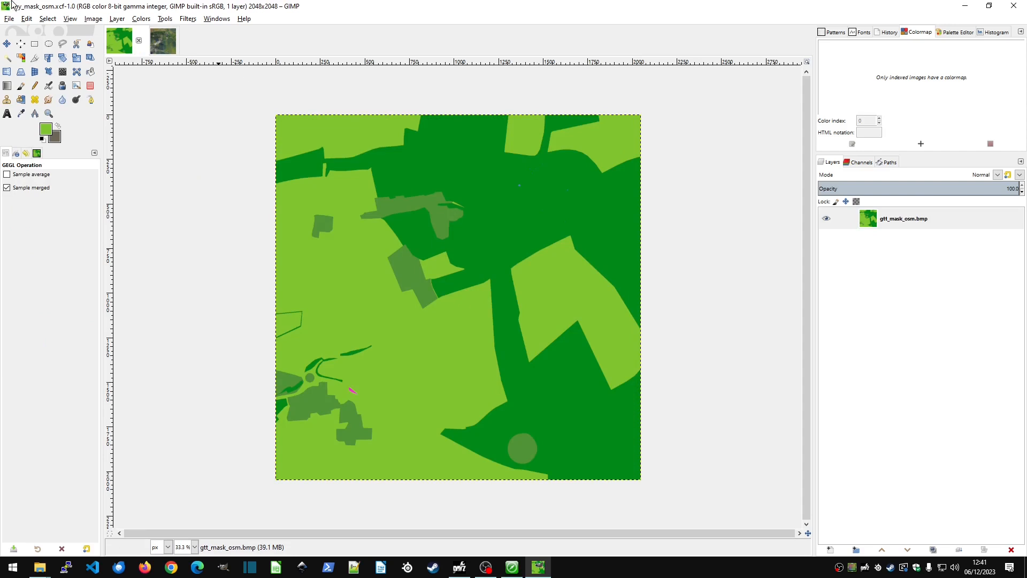
pyautogui.click(10, 19)
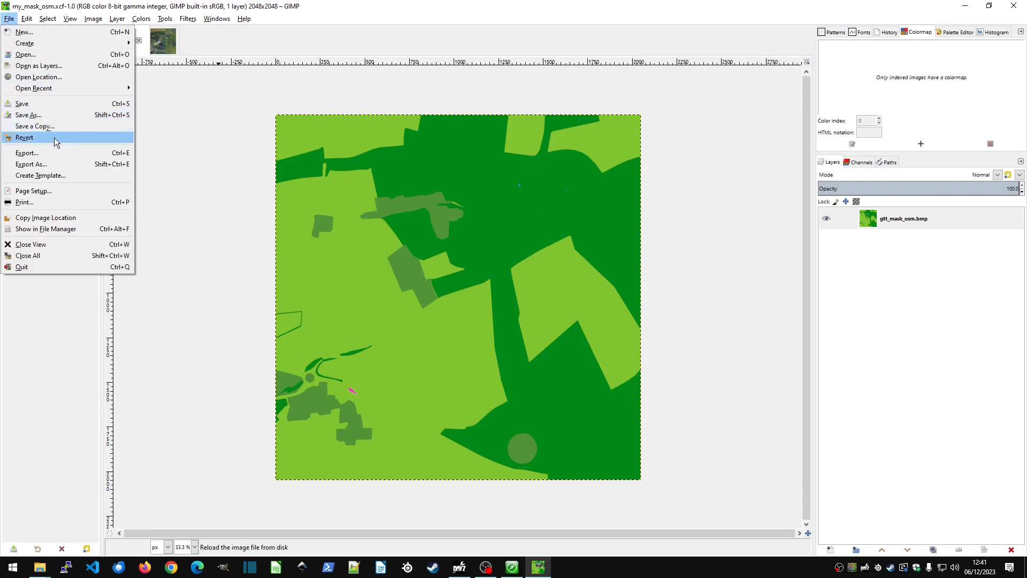
pyautogui.click(57, 164)
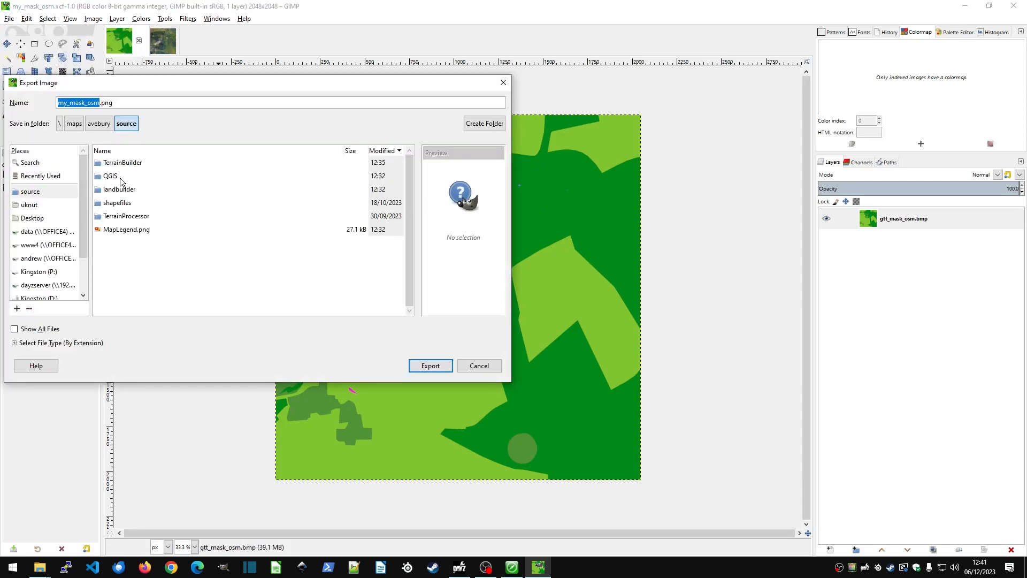
pyautogui.doubleClick(120, 177)
pyautogui.doubleClick(129, 163)
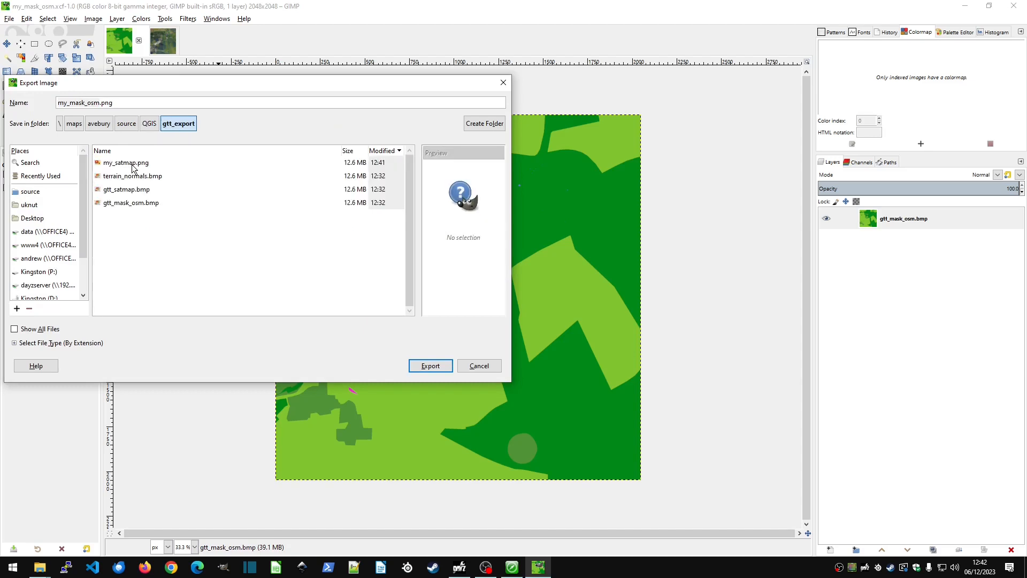
# Name the mask export my_surfacemask.png and export it with the offered PNG options.
pyautogui.click(126, 206)
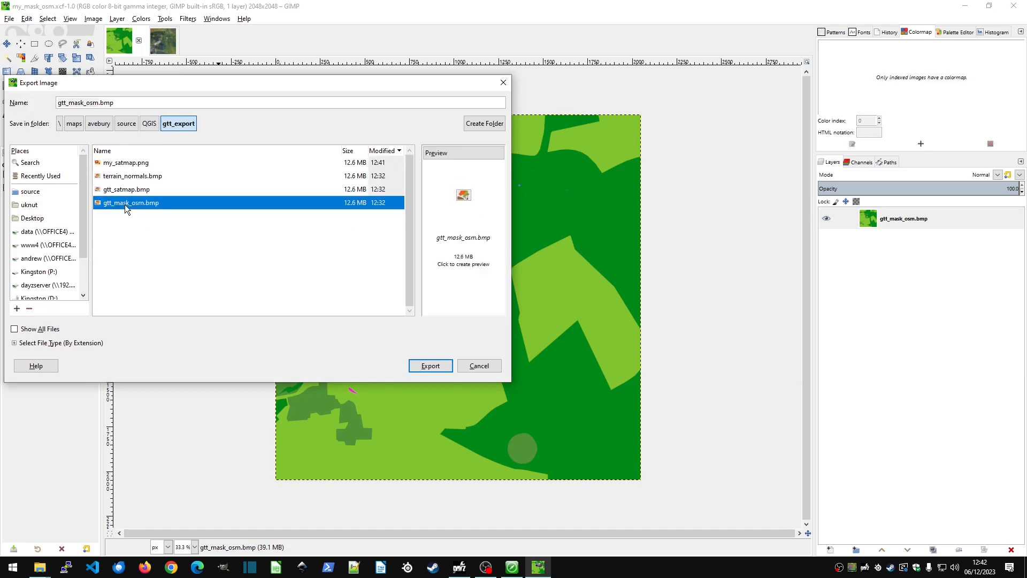
pyautogui.click(142, 102)
pyautogui.moveTo(143, 103); pyautogui.dragTo(46, 99)
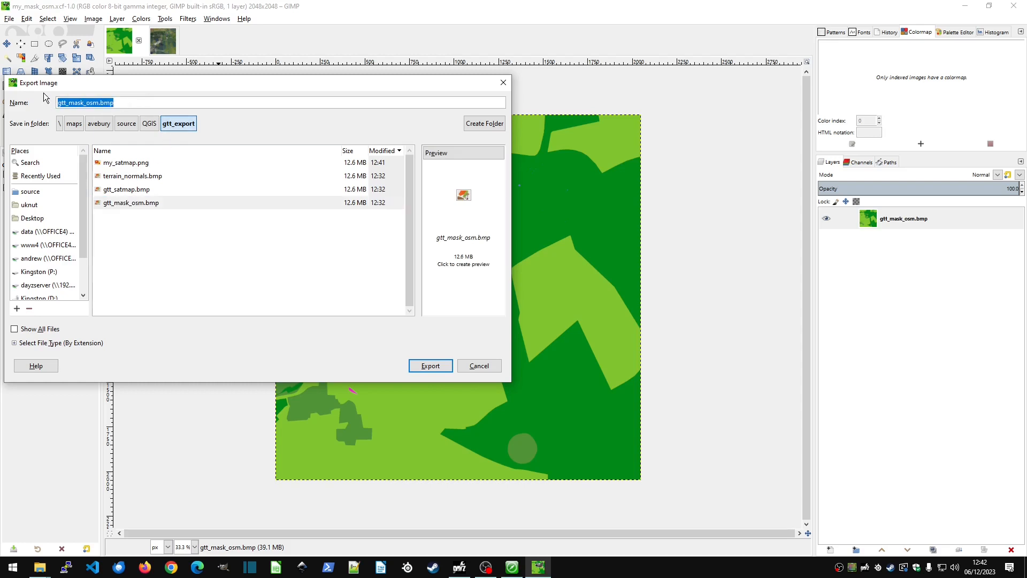
pyautogui.write('my_su')
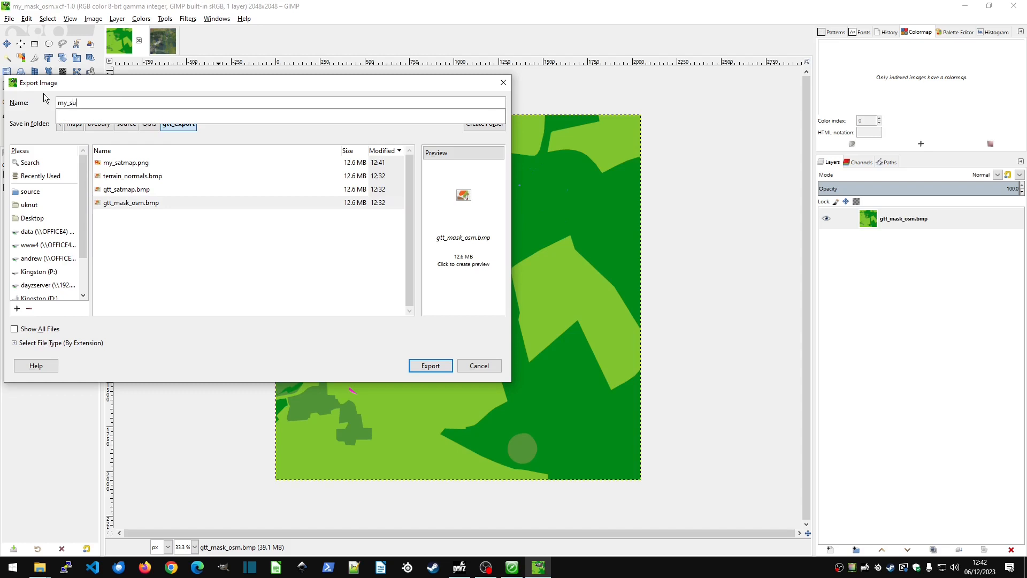
pyautogui.write('rfacem')
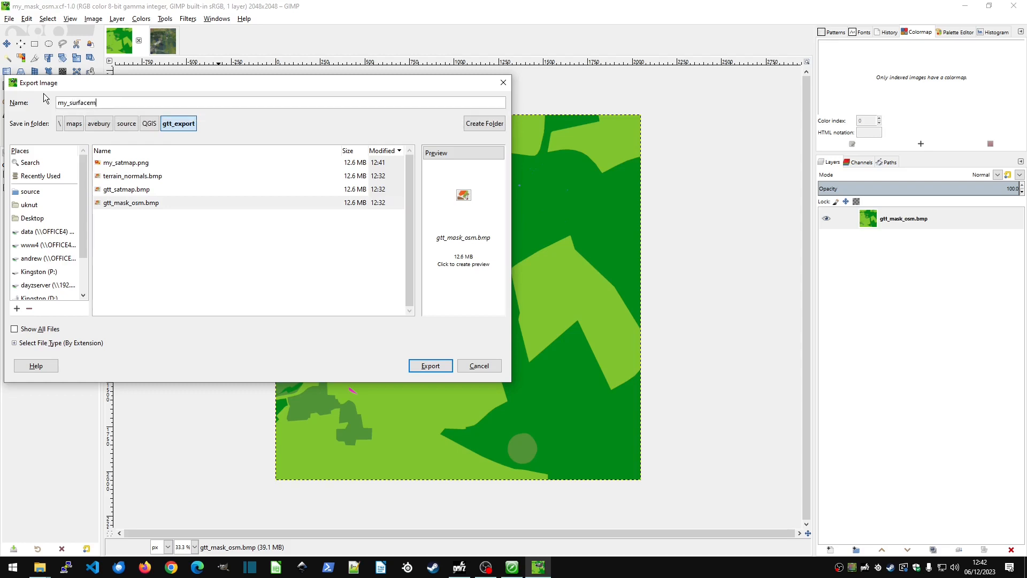
pyautogui.write('ask.png')
pyautogui.press('Return')
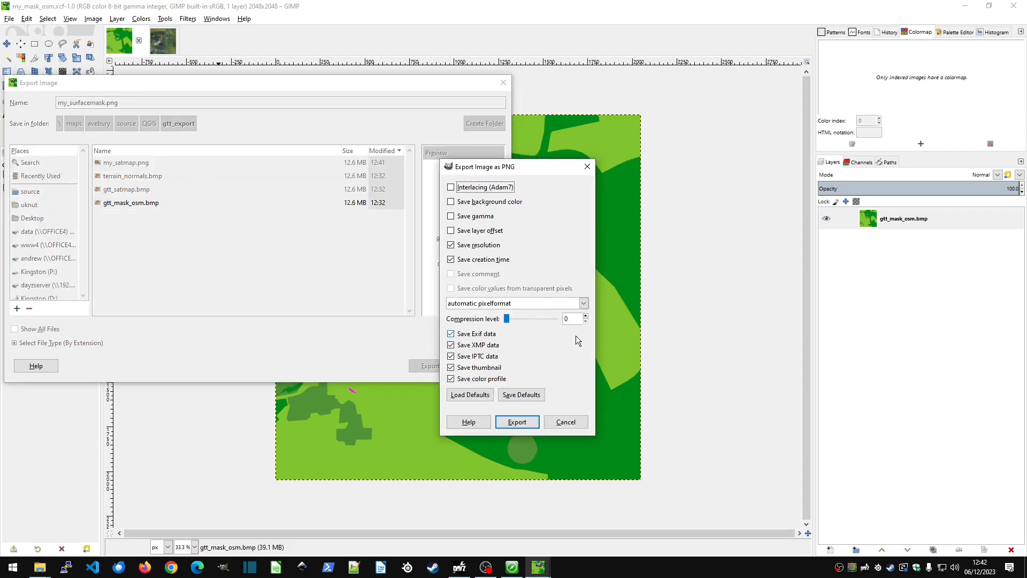
pyautogui.click(517, 423)
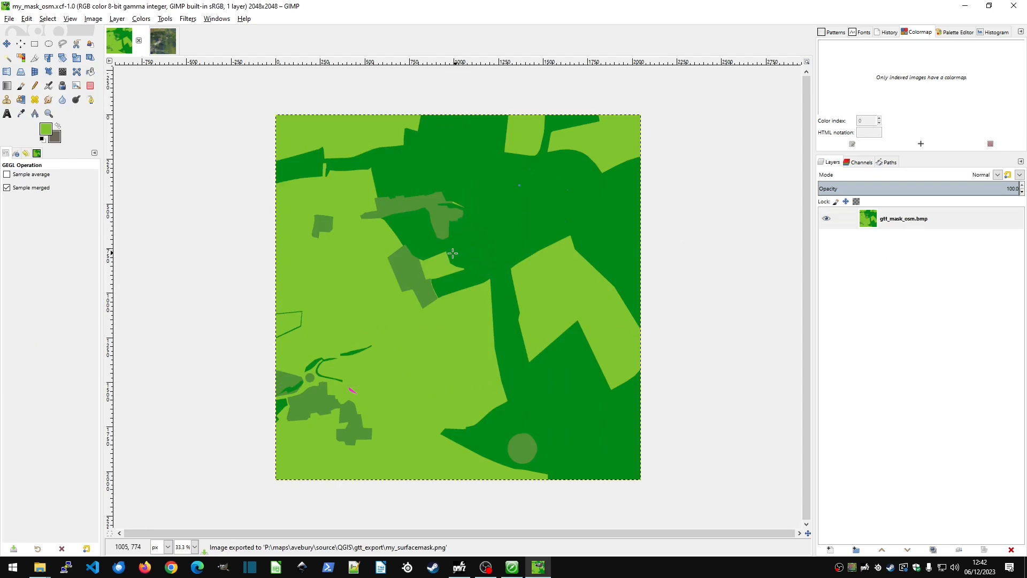
# Convert the mask image to indexed colours with an optimum palette of at most 32 colours and no dithering.
pyautogui.scroll(7, 403, 245)
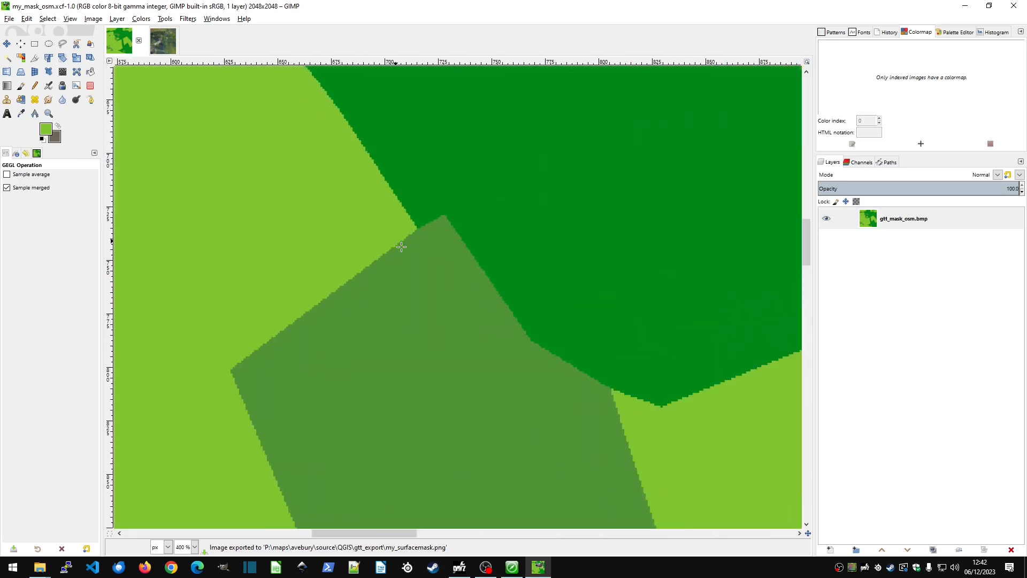
pyautogui.scroll(-8, 402, 247)
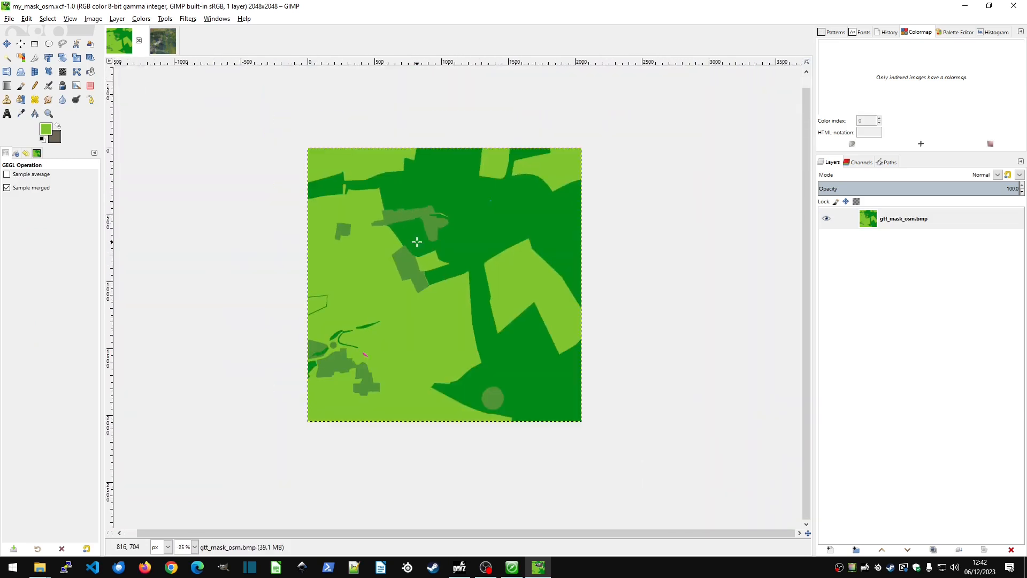
pyautogui.click(96, 21)
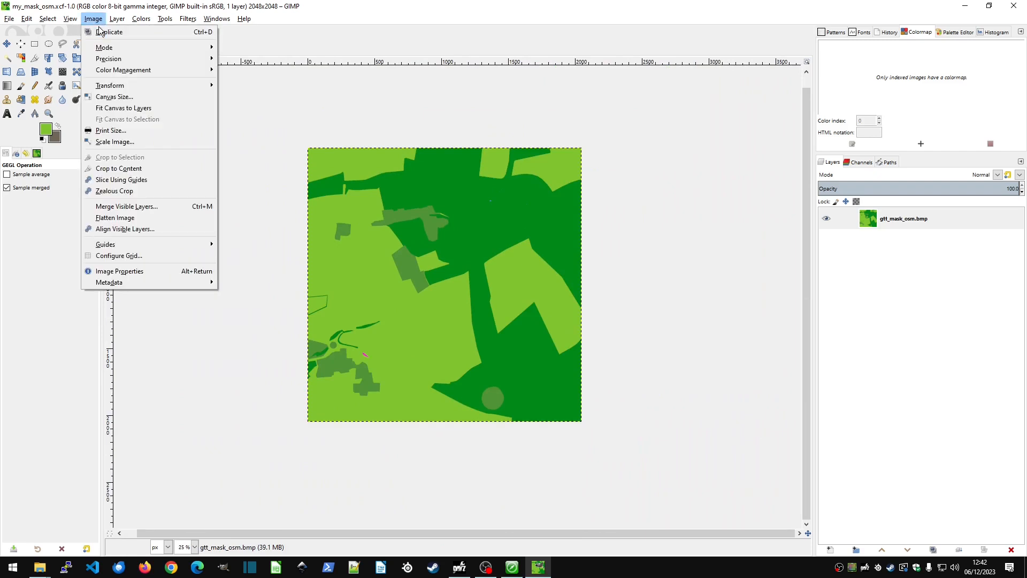
pyautogui.moveTo(107, 49)
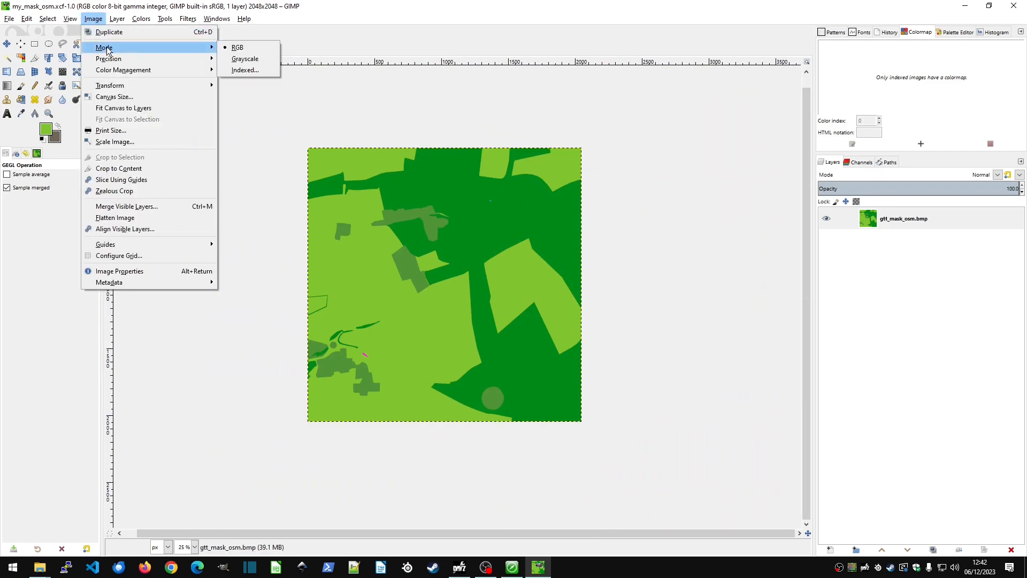
pyautogui.click(244, 71)
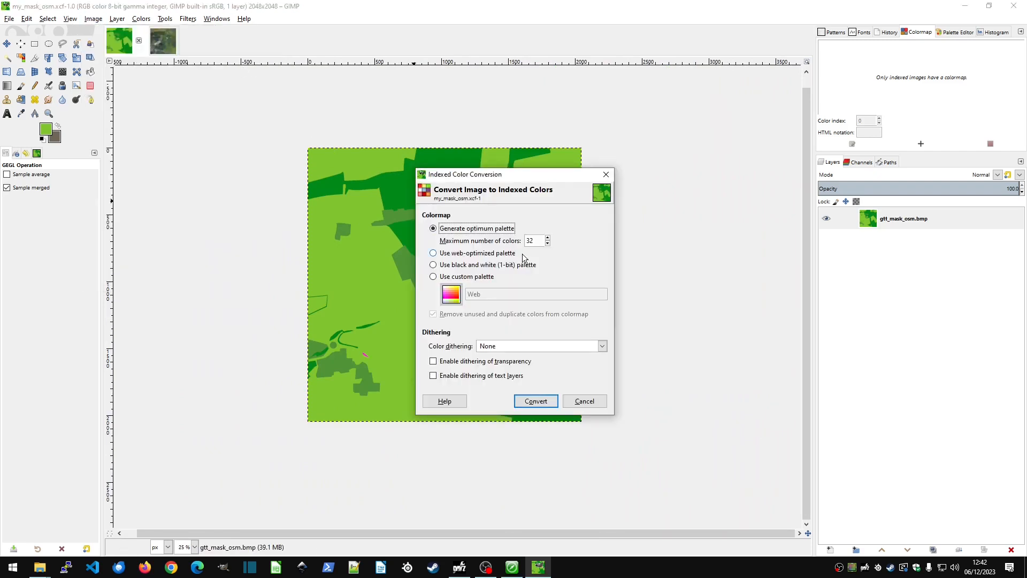
pyautogui.click(542, 404)
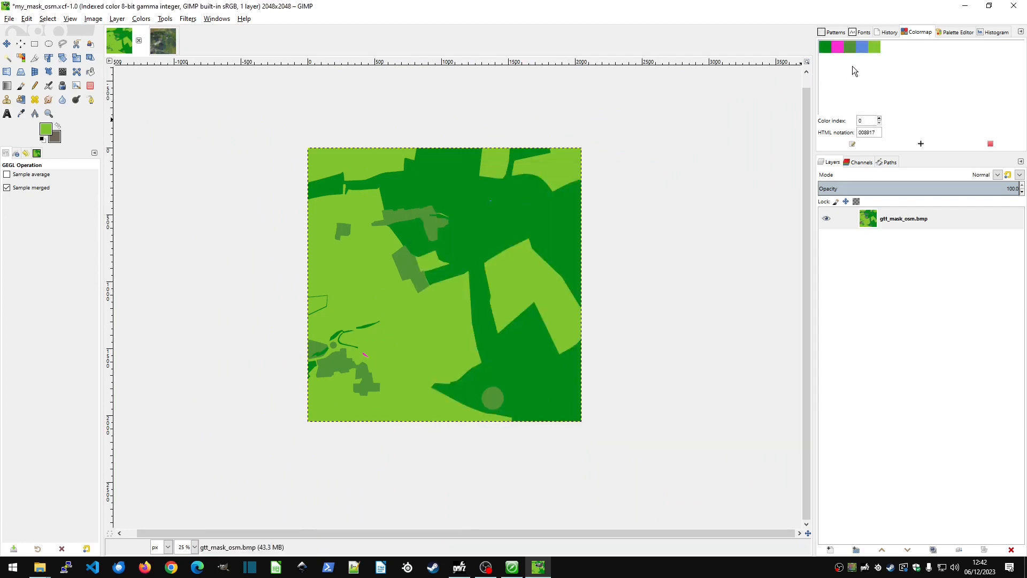
# Check each colour entry in the mask's colormap in turn.
pyautogui.click(877, 47)
pyautogui.click(861, 47)
pyautogui.click(850, 48)
pyautogui.click(837, 48)
pyautogui.click(826, 48)
# Export the indexed mask over my_surfacemask.png in the gtt_export folder, replacing the existing file and keeping the offered PNG options.
pyautogui.click(11, 20)
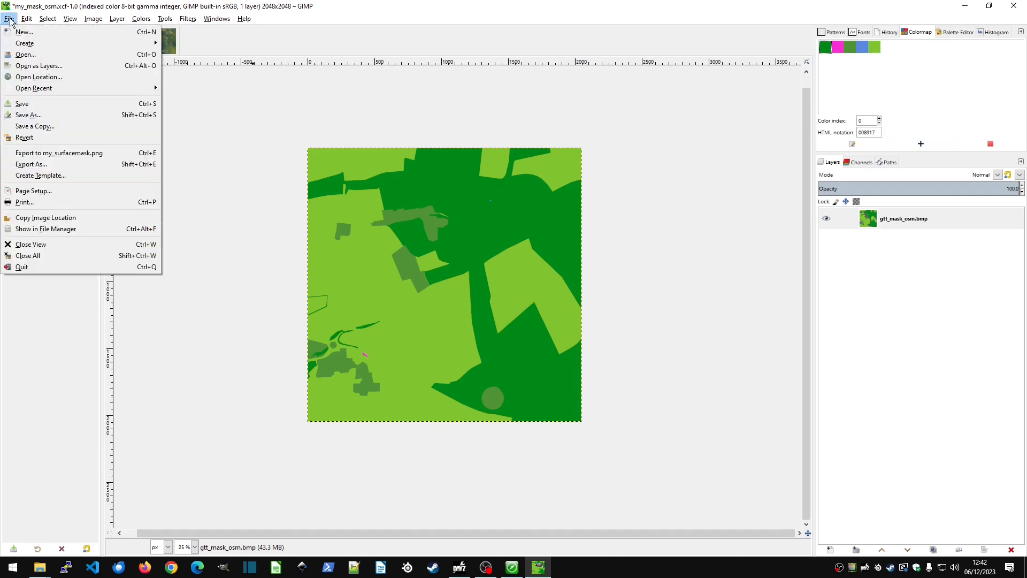
pyautogui.click(31, 164)
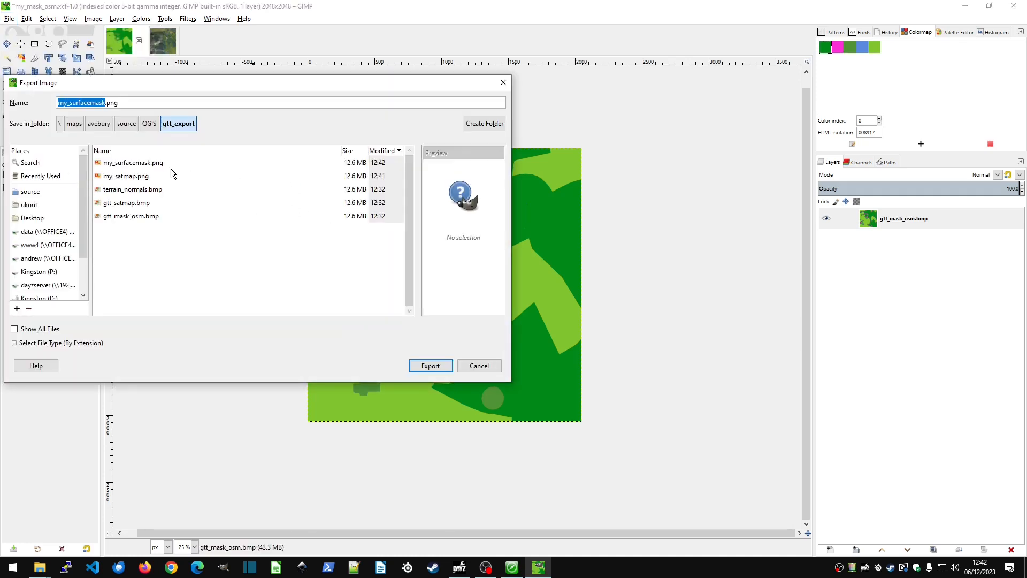
pyautogui.click(129, 165)
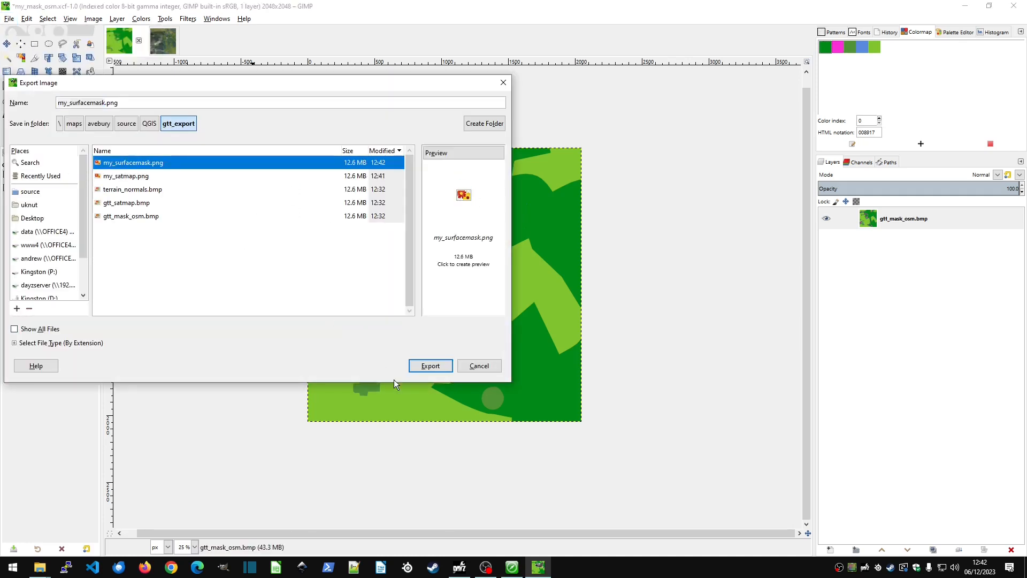
pyautogui.click(426, 367)
pyautogui.click(287, 280)
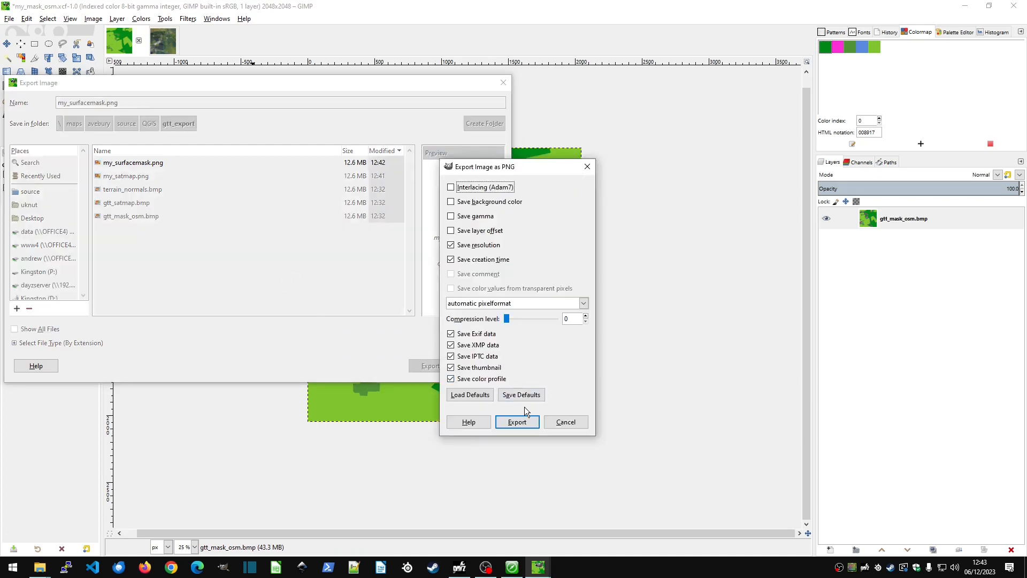
pyautogui.click(517, 422)
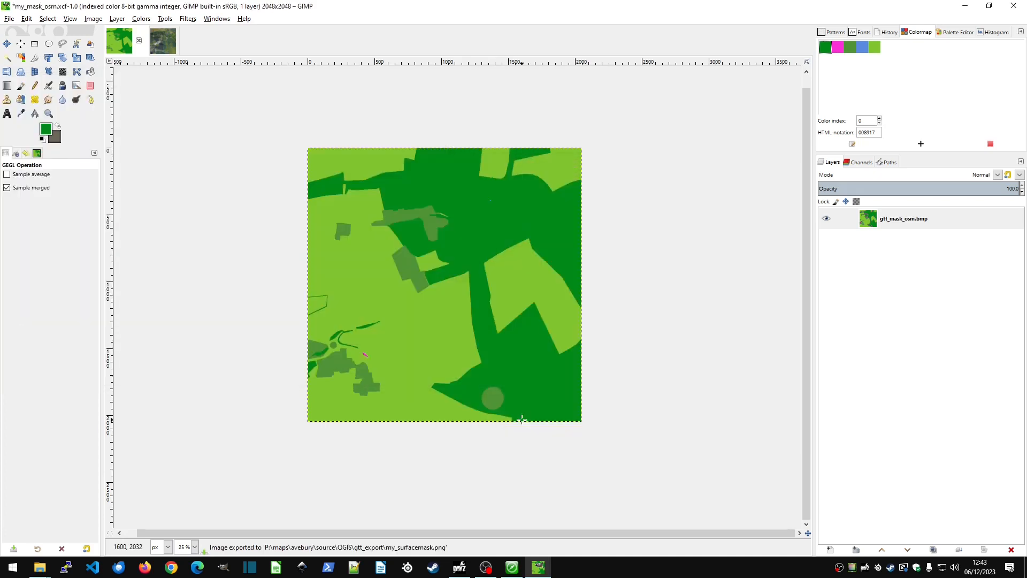
# Switch to the avebury project in Terrain Builder and remove the gtt_mask_osm.bmp raster layer.
pyautogui.click(966, 6)
pyautogui.click(792, 94)
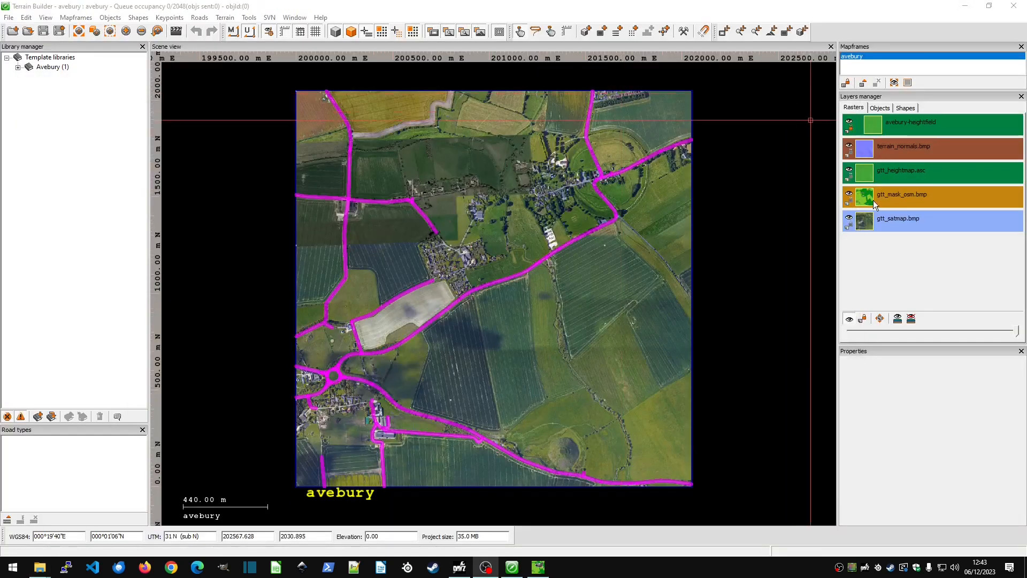
pyautogui.click(894, 197)
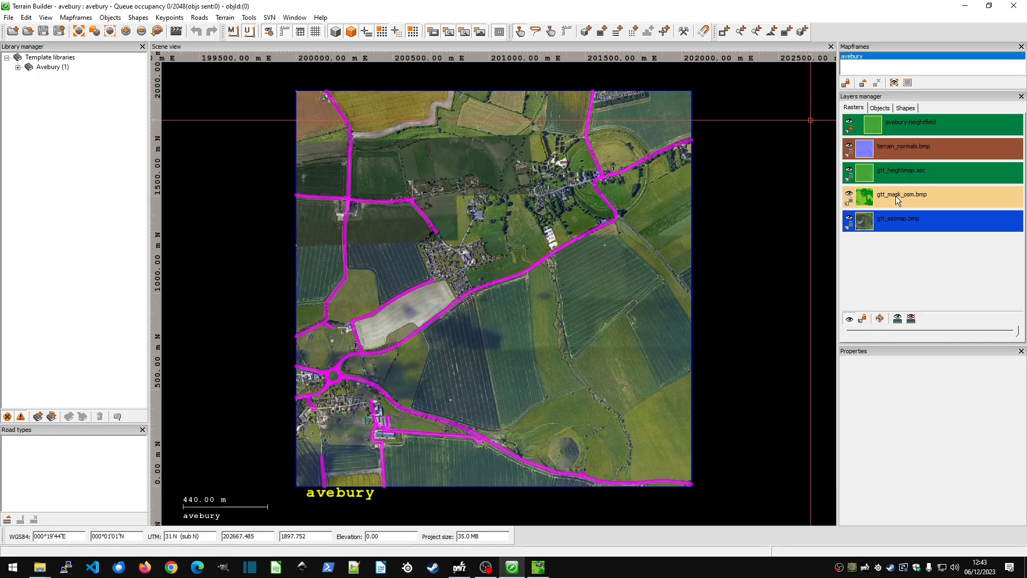
pyautogui.rightClick(888, 201)
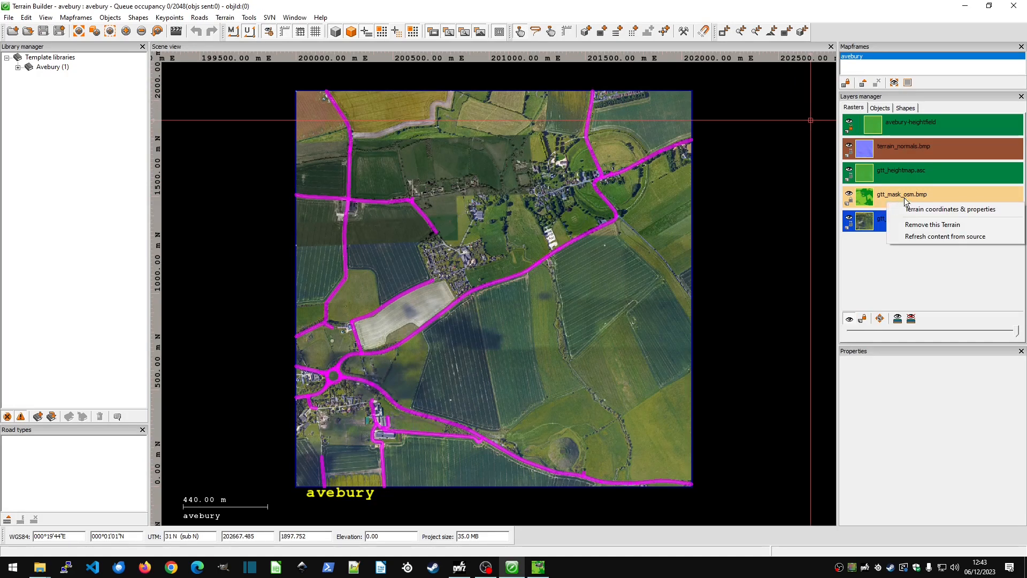
pyautogui.click(890, 193)
pyautogui.rightClick(891, 193)
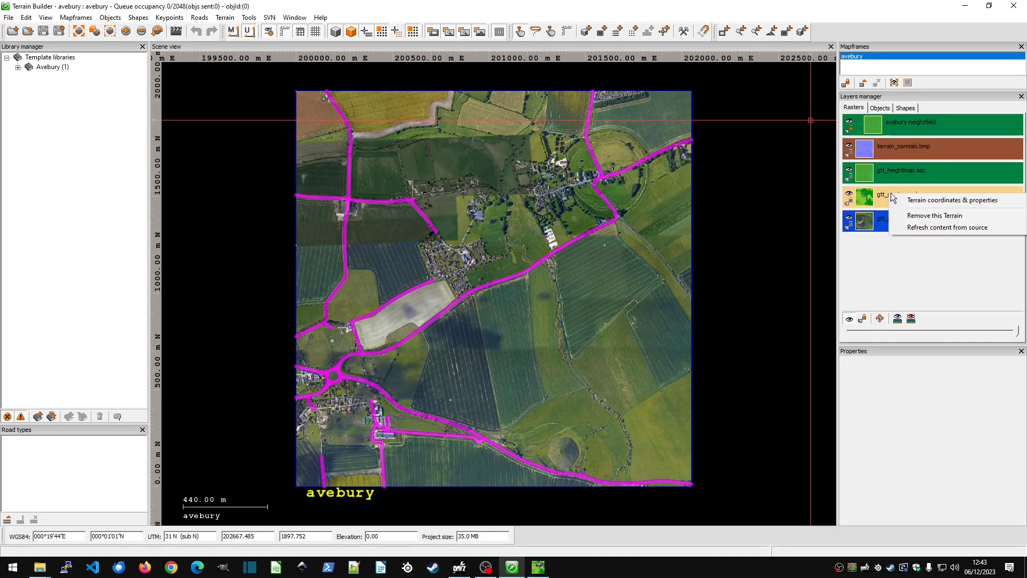
pyautogui.click(932, 216)
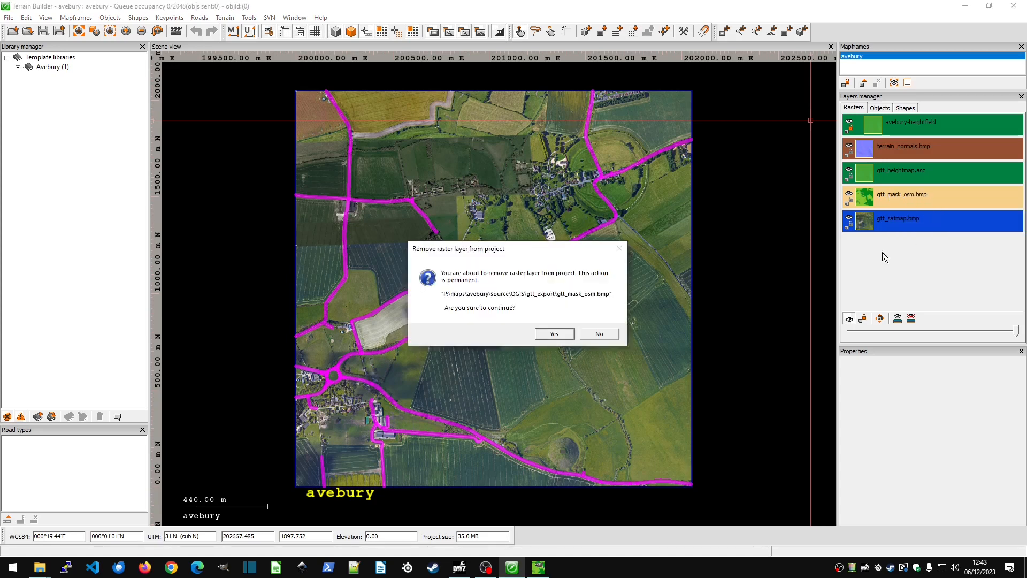
pyautogui.click(549, 336)
# Remove the gtt_satmap.bmp raster layer from the project.
pyautogui.rightClick(873, 200)
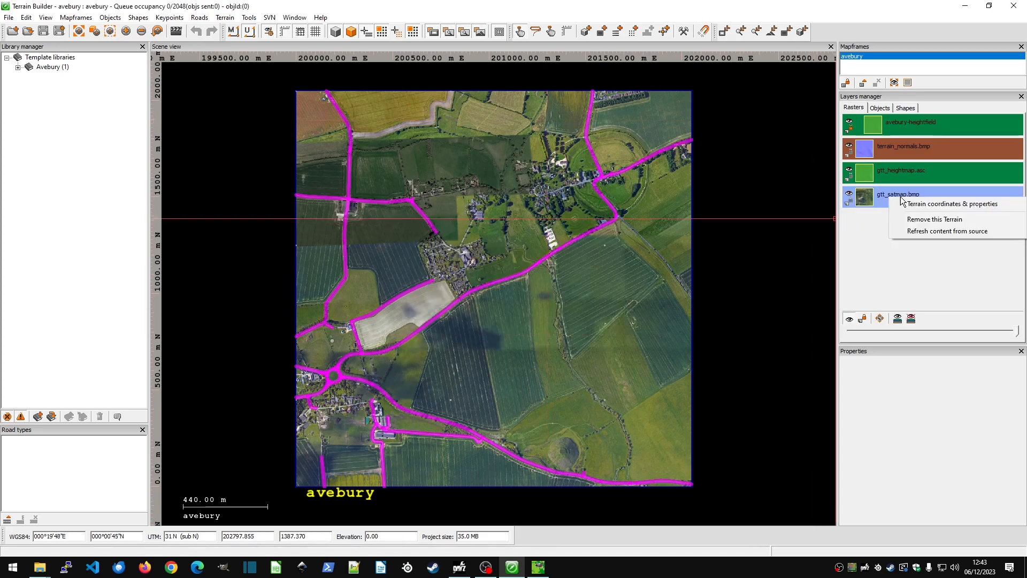
pyautogui.click(934, 219)
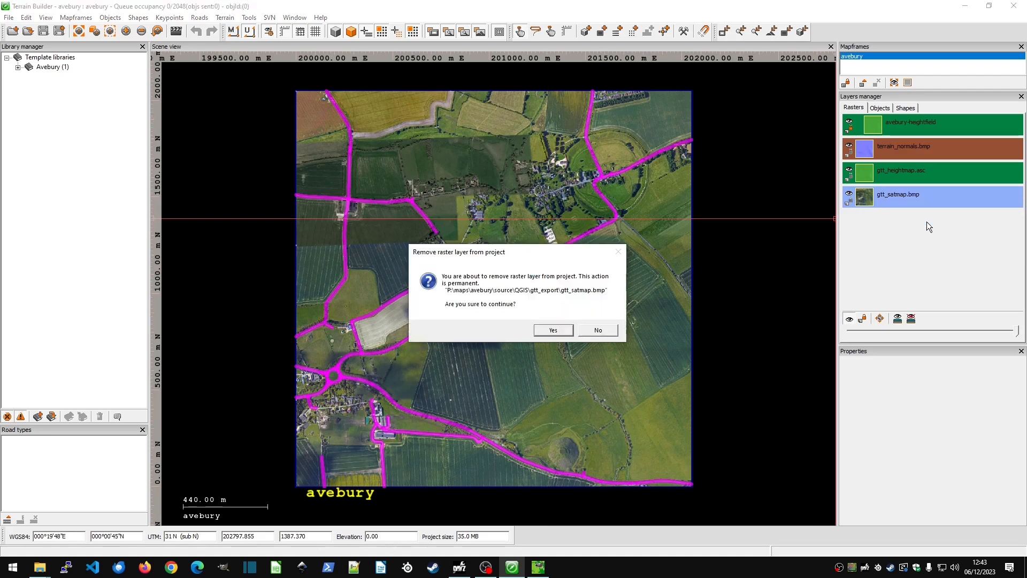
pyautogui.click(563, 327)
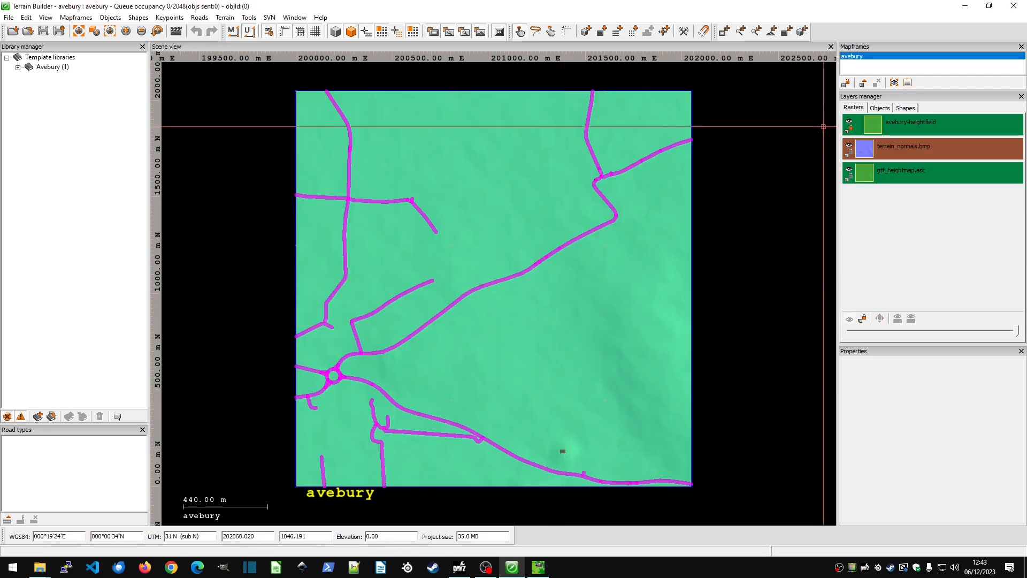
# Import my_satmap.png from avebury/source/QGIS/gtt_export as the satellite raster, keeping the offered location and resolution.
pyautogui.click(742, 31)
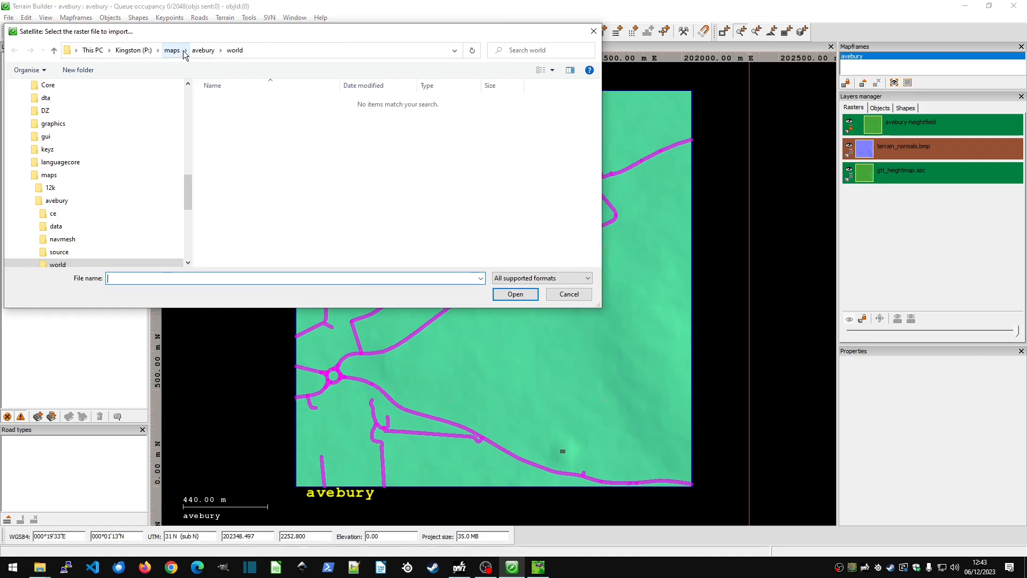
pyautogui.click(208, 52)
pyautogui.doubleClick(230, 139)
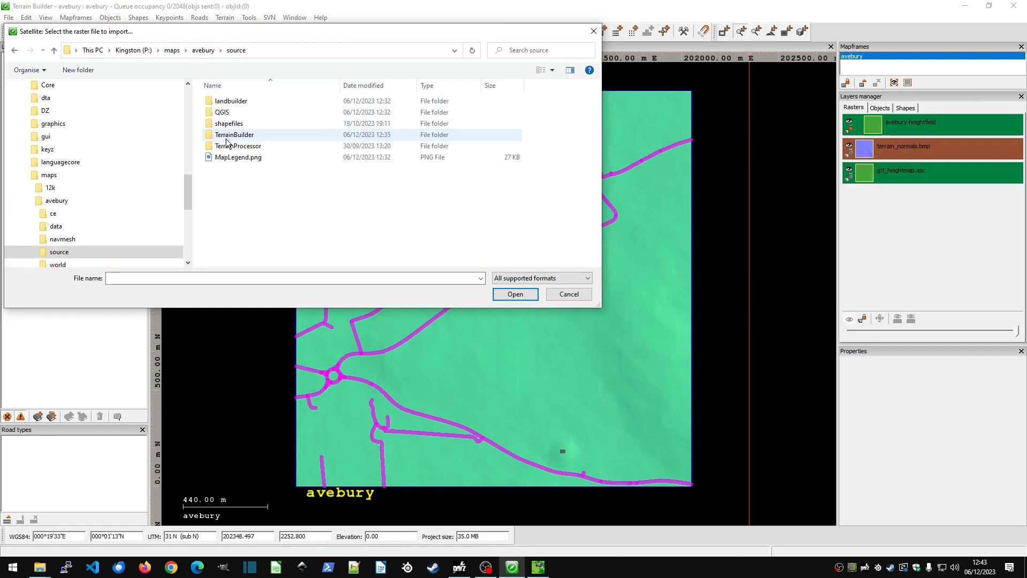
pyautogui.doubleClick(231, 114)
pyautogui.doubleClick(236, 105)
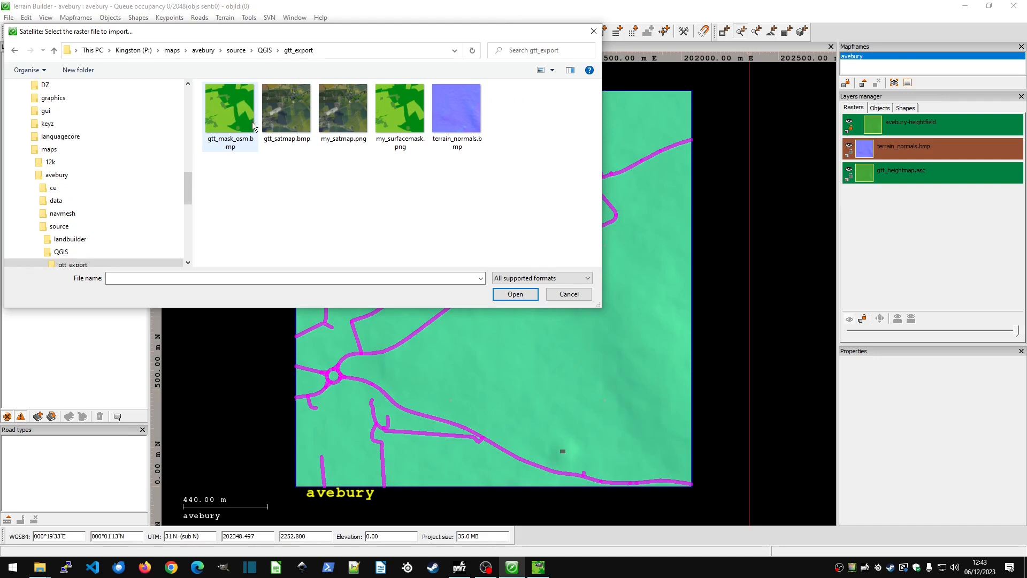
pyautogui.doubleClick(341, 110)
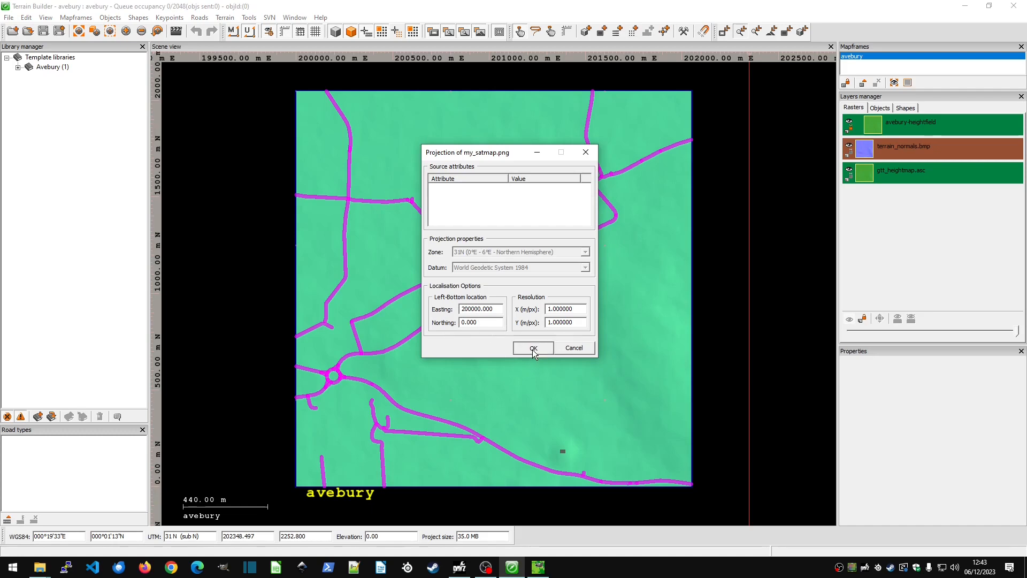
pyautogui.click(532, 348)
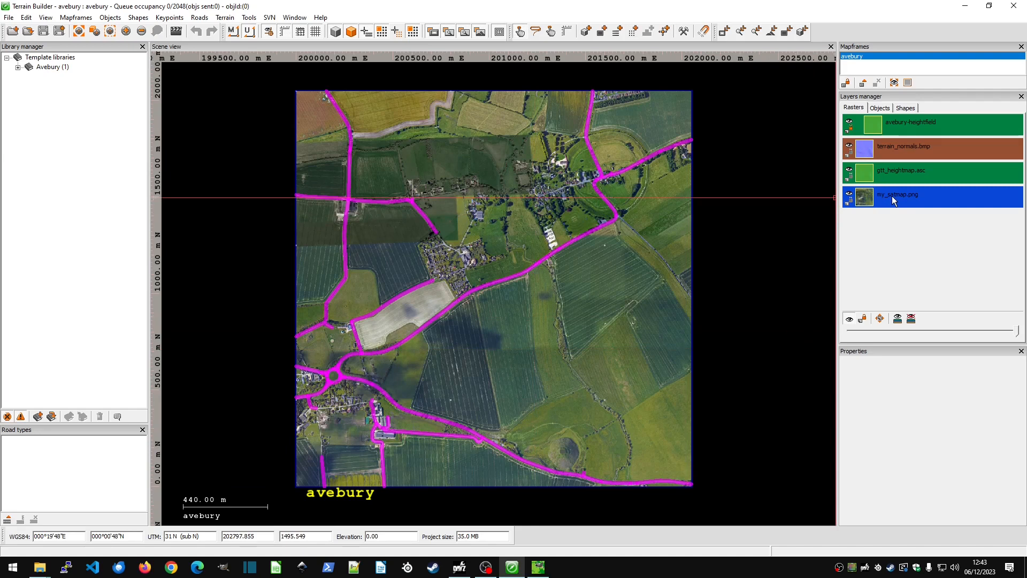
# Import my_surfacemask.png as the surface mask with the offered projection settings and save the project.
pyautogui.click(774, 32)
pyautogui.doubleClick(401, 124)
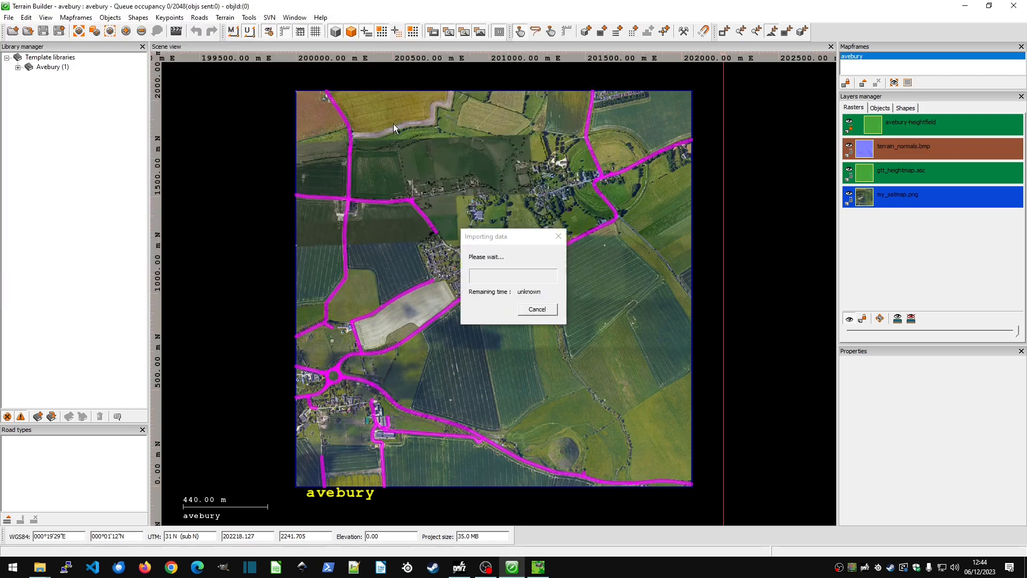
pyautogui.click(547, 348)
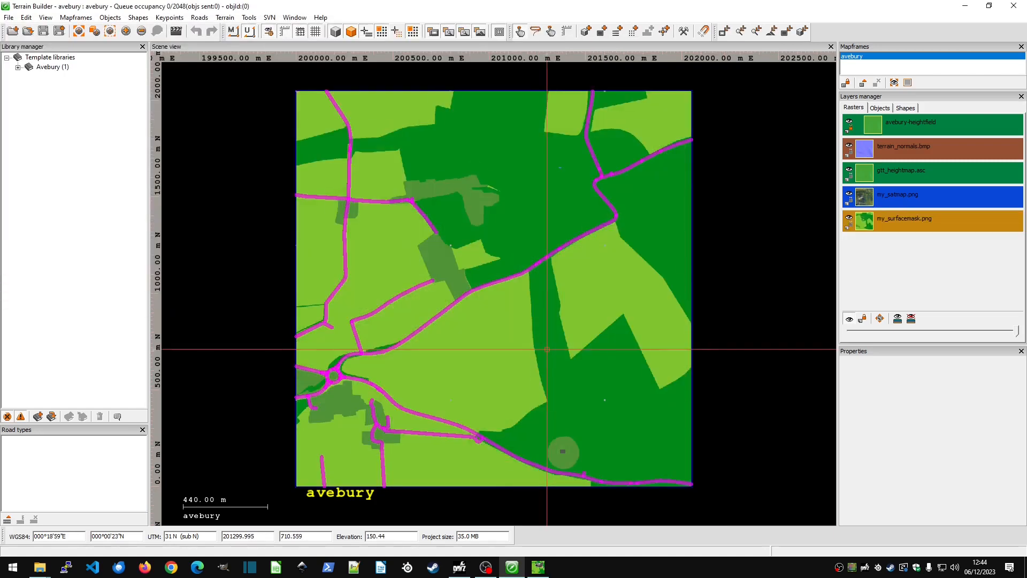
pyautogui.click(45, 32)
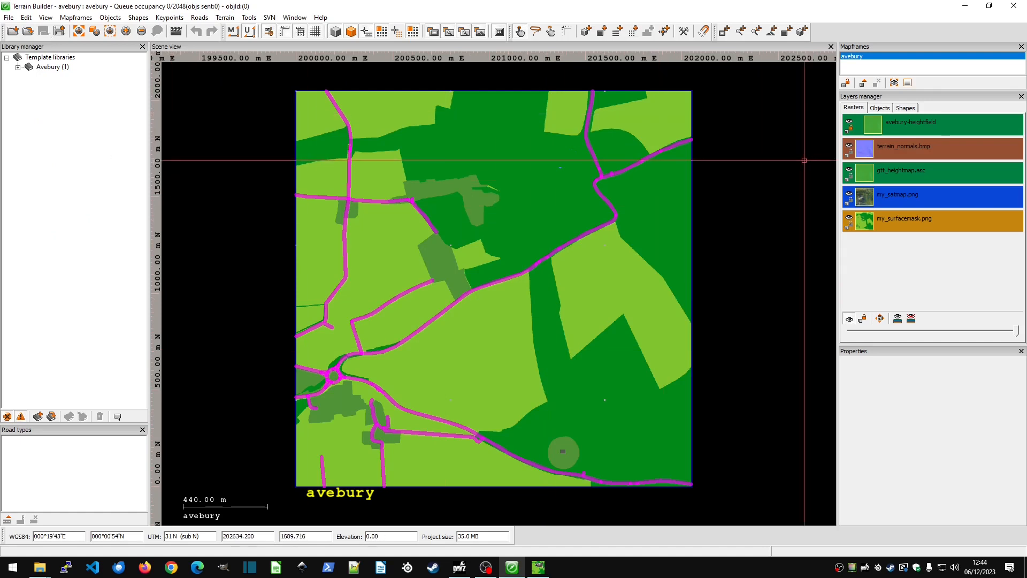
# Review the processing settings in the avebury mapframe properties and close them without changes.
pyautogui.doubleClick(874, 57)
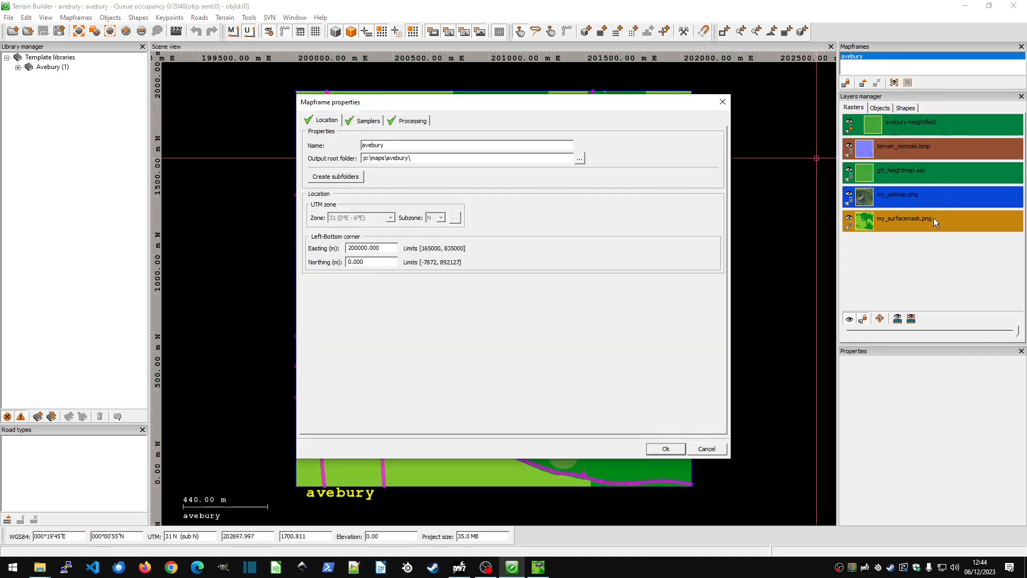
pyautogui.click(416, 121)
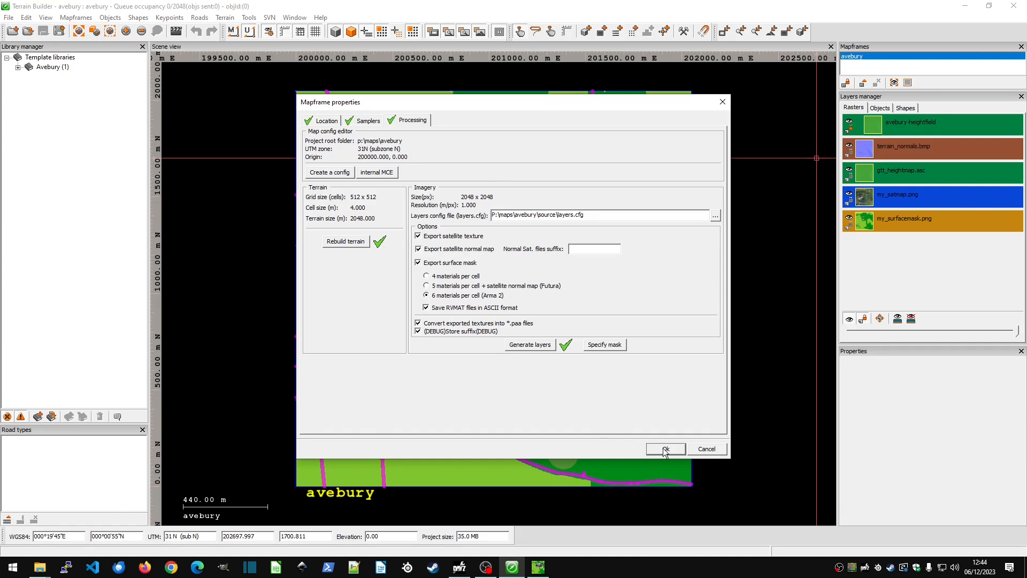
pyautogui.click(706, 449)
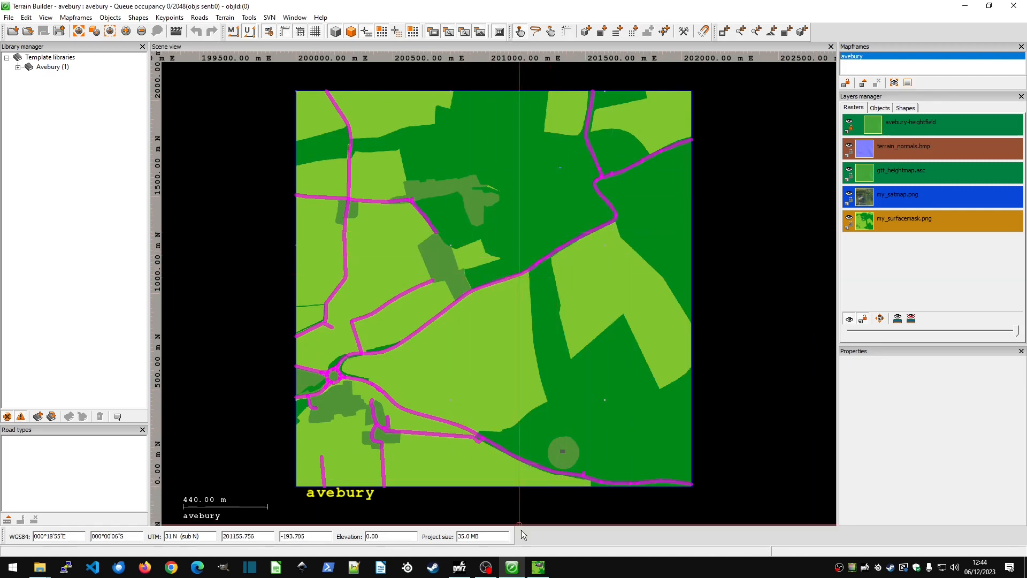
# Return to GIMP and inspect the mask's colormap entries, viewing the magenta entry's colour values without changing them.
pyautogui.click(538, 566)
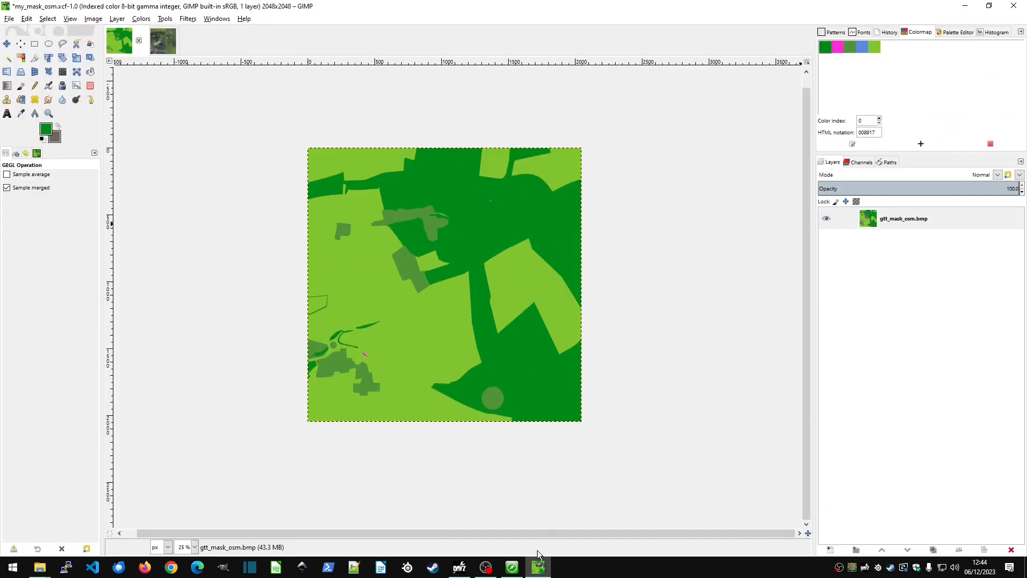
pyautogui.click(837, 47)
pyautogui.click(850, 47)
pyautogui.click(867, 44)
pyautogui.click(862, 46)
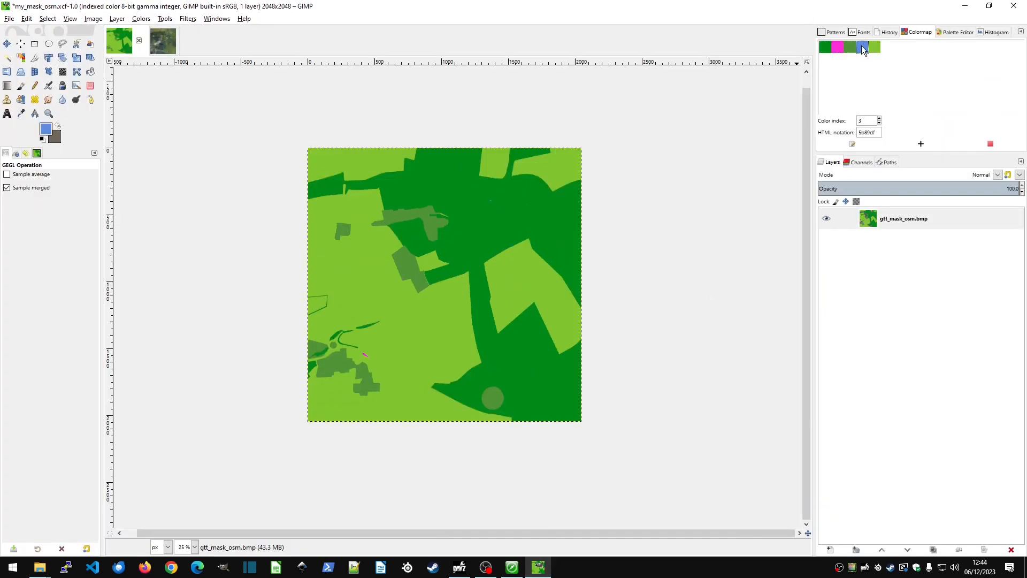
pyautogui.doubleClick(835, 48)
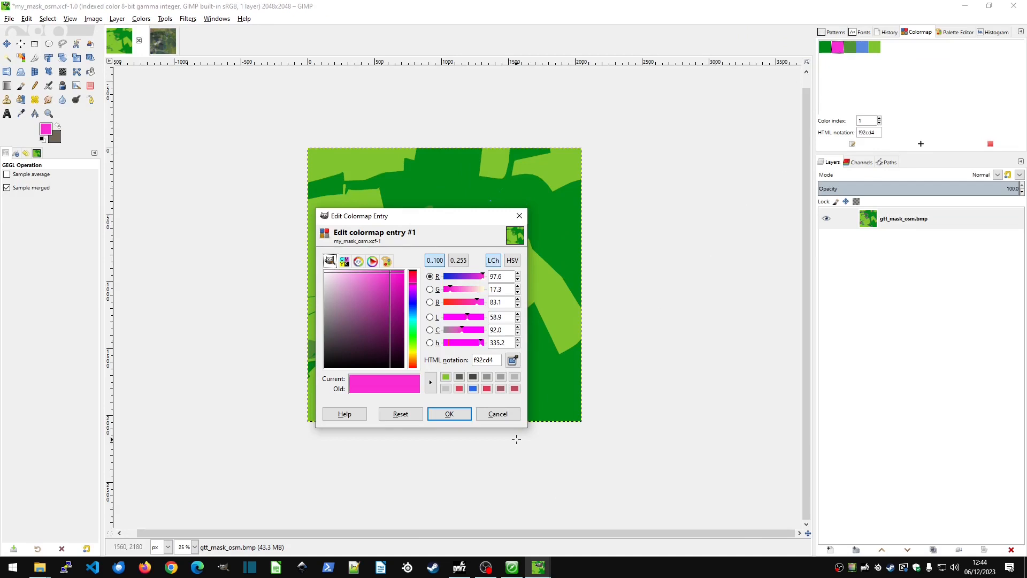
pyautogui.click(505, 417)
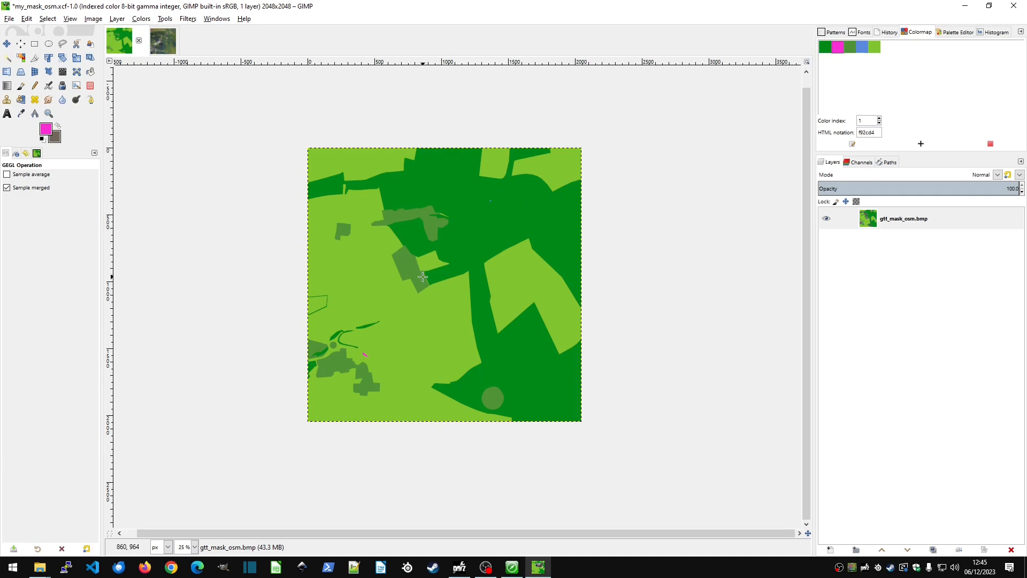
# Minimize GIMP and Terrain Builder to reach the desktop.
pyautogui.click(970, 10)
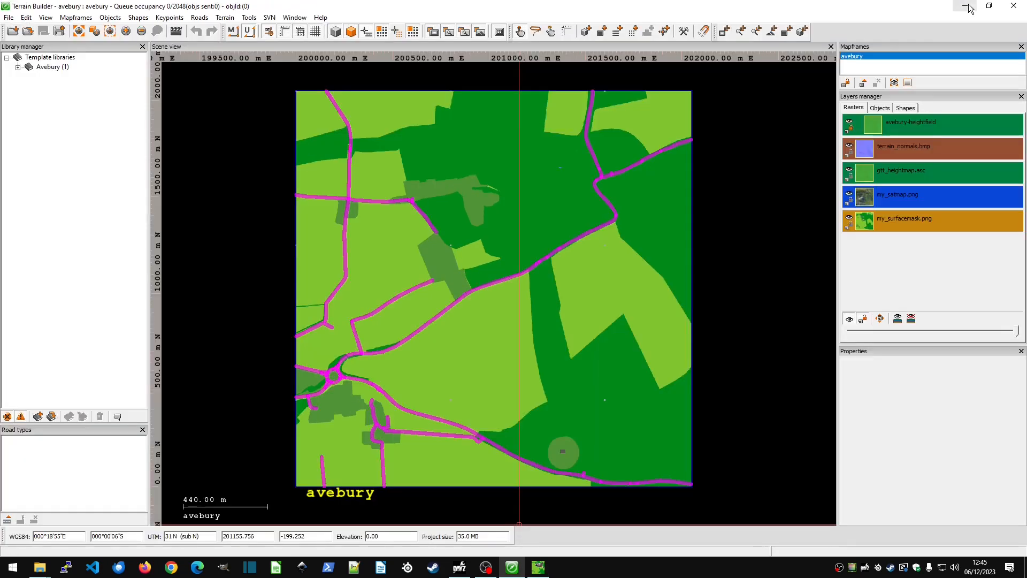
pyautogui.click(964, 8)
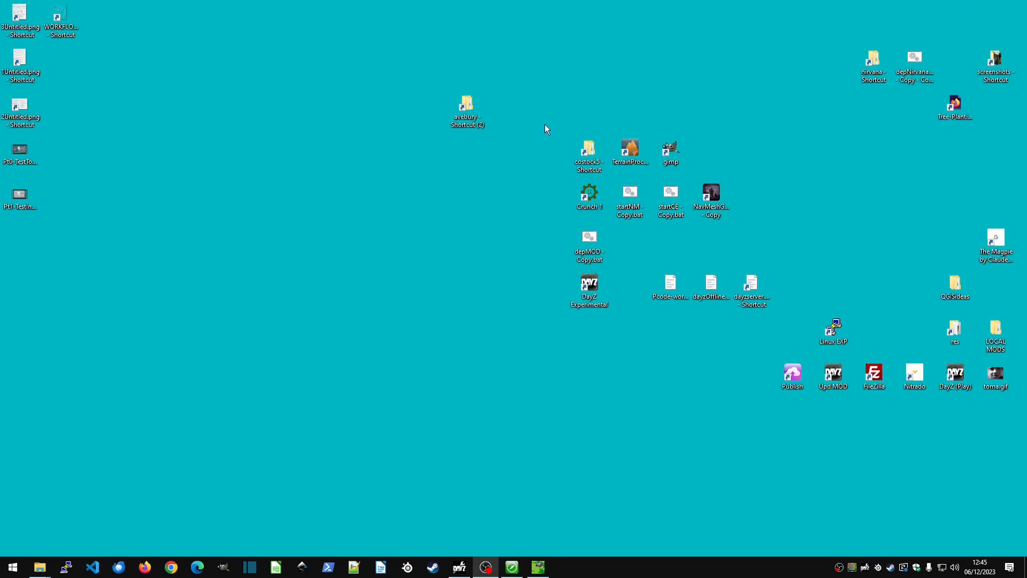
# Open layers.cfg from the avebury source folder and view the colour definitions in its Legend class.
pyautogui.doubleClick(467, 106)
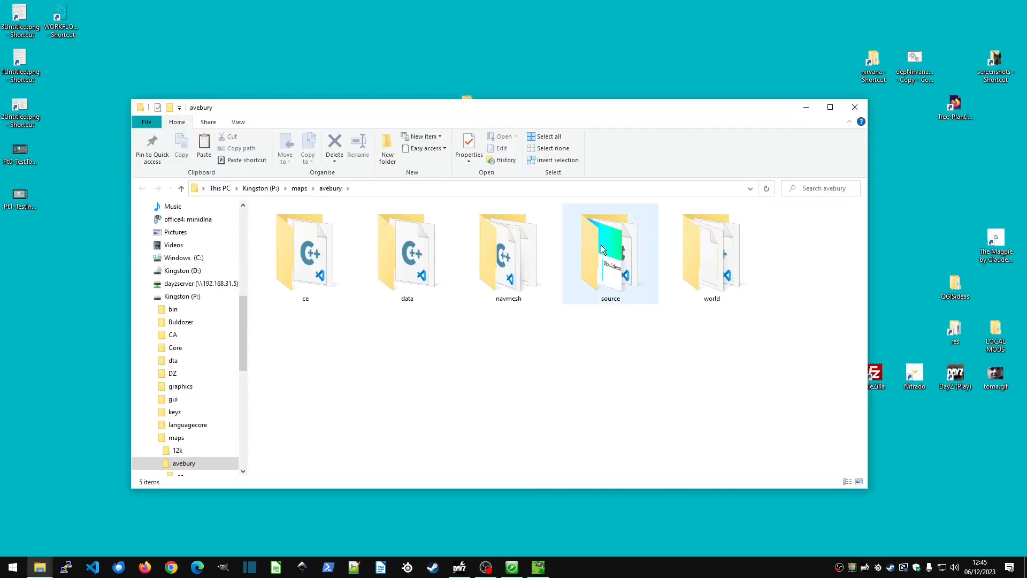
pyautogui.doubleClick(605, 245)
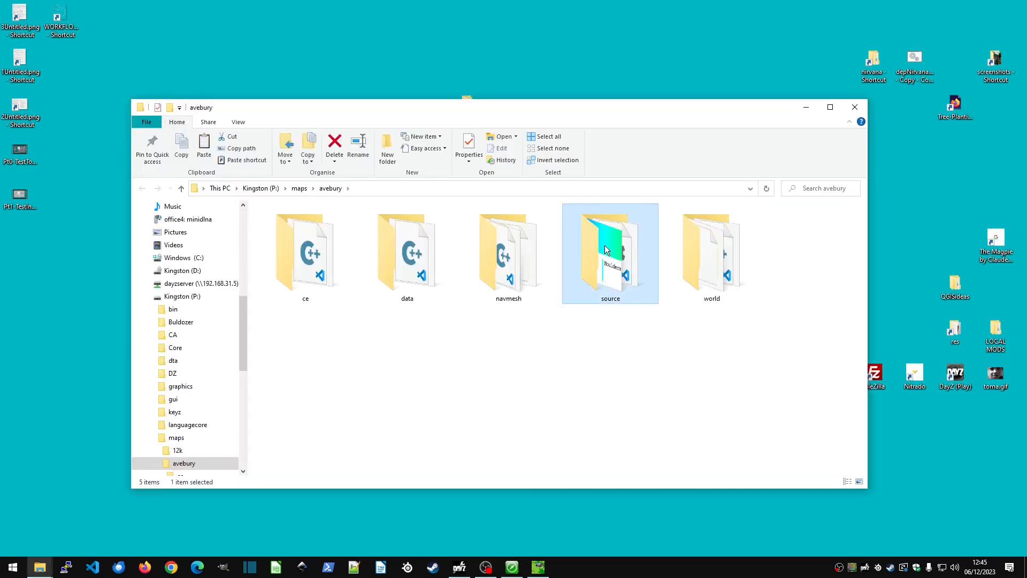
pyautogui.doubleClick(593, 231)
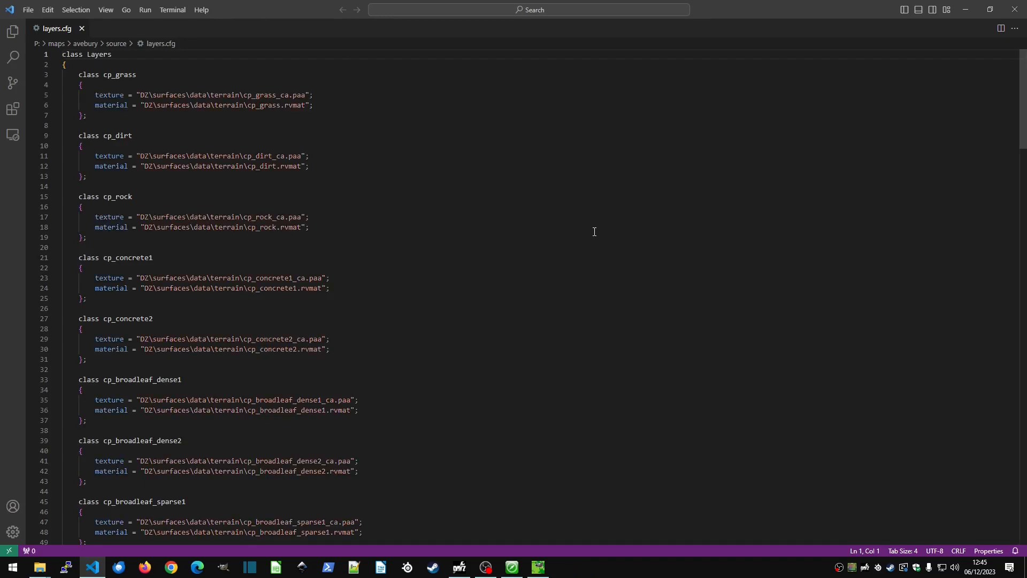
pyautogui.scroll(-5, 594, 231)
pyautogui.scroll(-20, 594, 231)
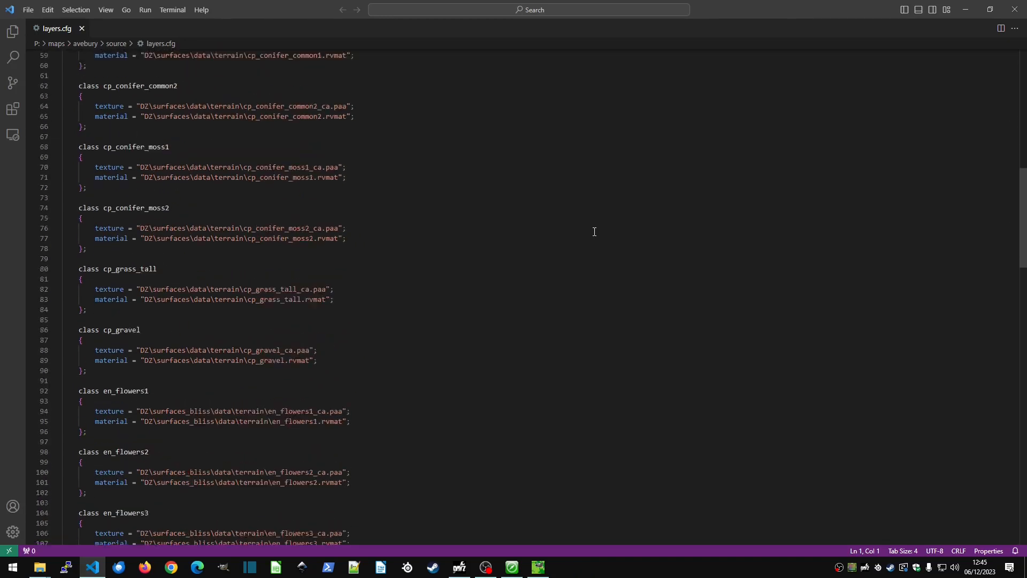
pyautogui.scroll(-6, 593, 226)
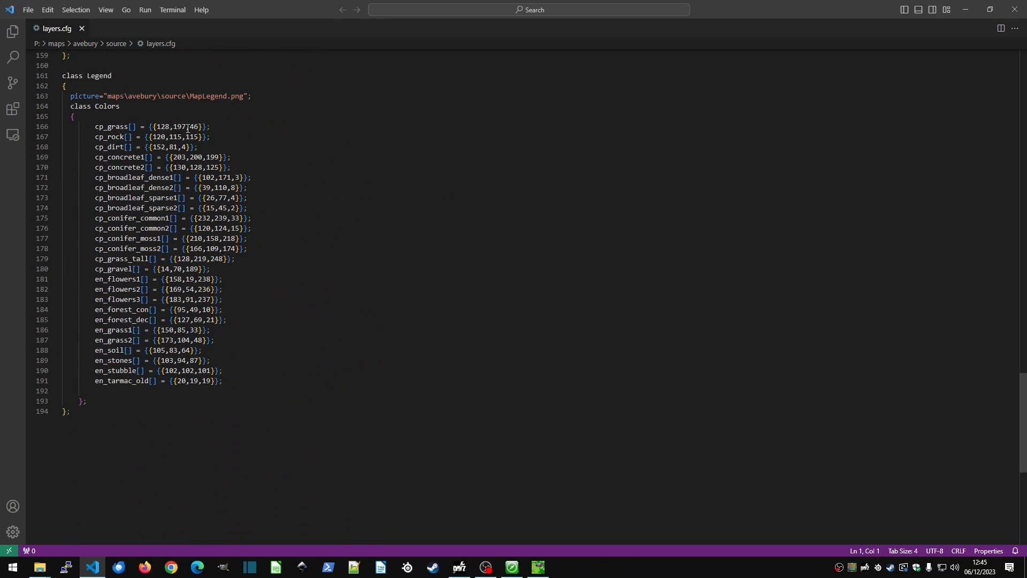
# Switch to GIMP, add a new entry to the mask's colormap, and show its colour values on the 0..255 scale.
pyautogui.click(538, 568)
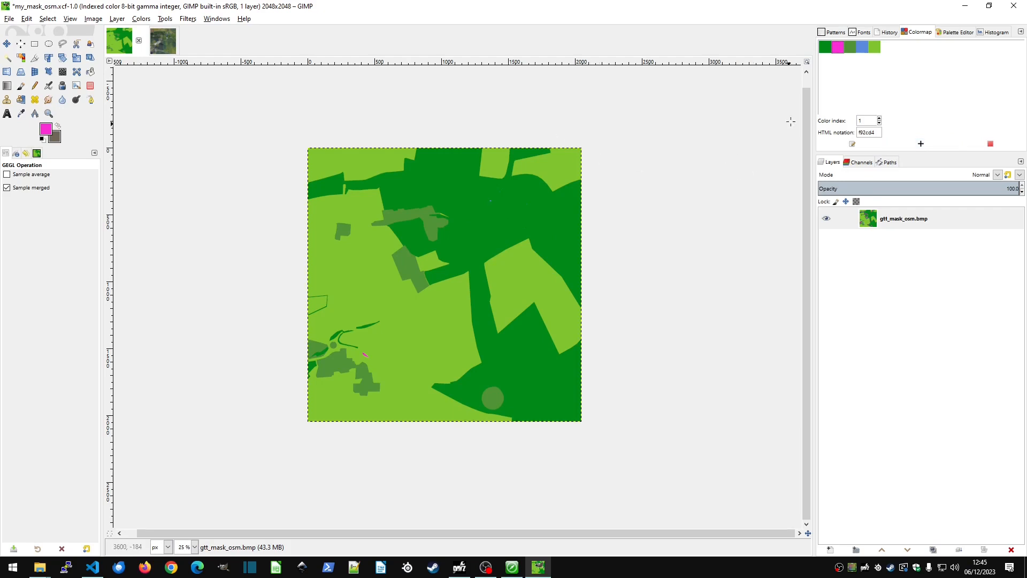
pyautogui.click(921, 143)
pyautogui.rightClick(886, 48)
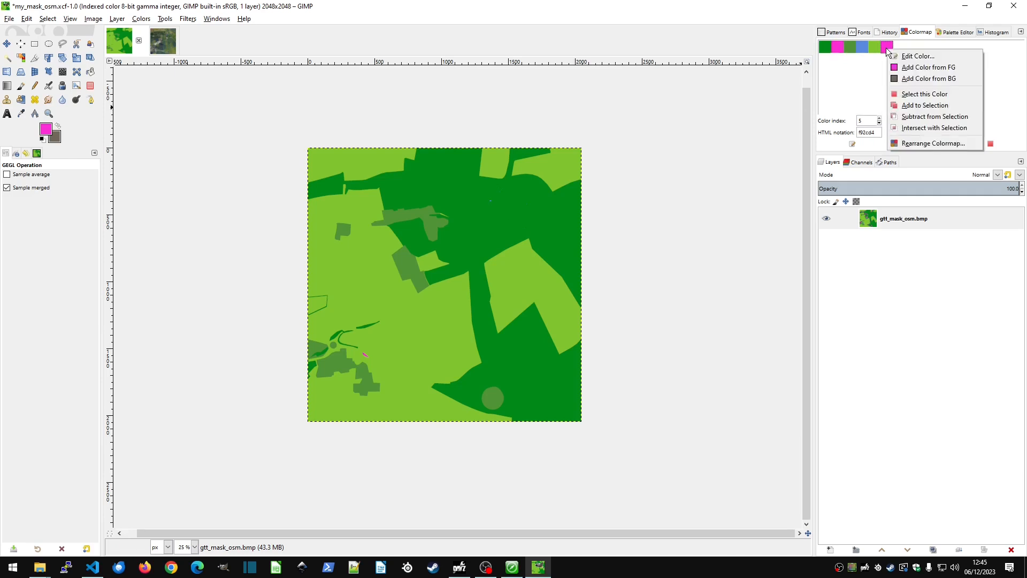
pyautogui.click(897, 58)
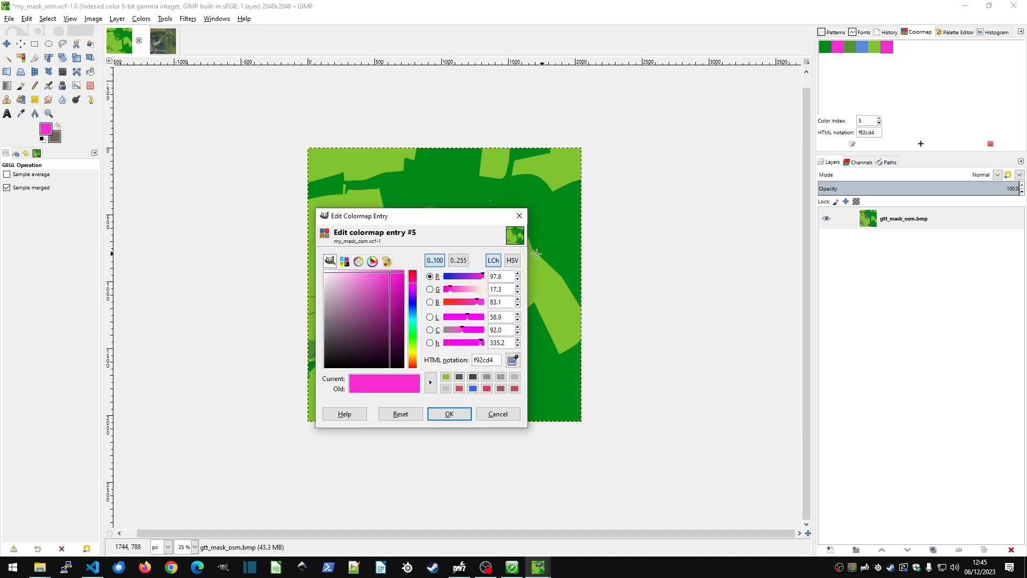
pyautogui.click(459, 260)
# Bring up the layers.cfg colour legend with GIMP's Edit Colormap Entry dialog in front of it.
pyautogui.hotkey('alt', 'Tab')
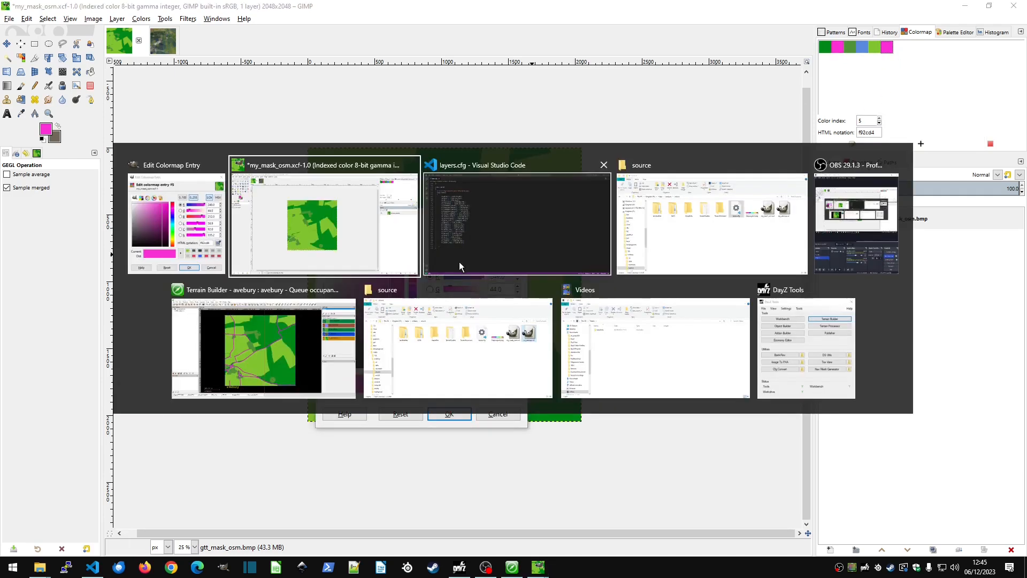
pyautogui.hotkey('alt', 'Tab')
pyautogui.press('Tab')
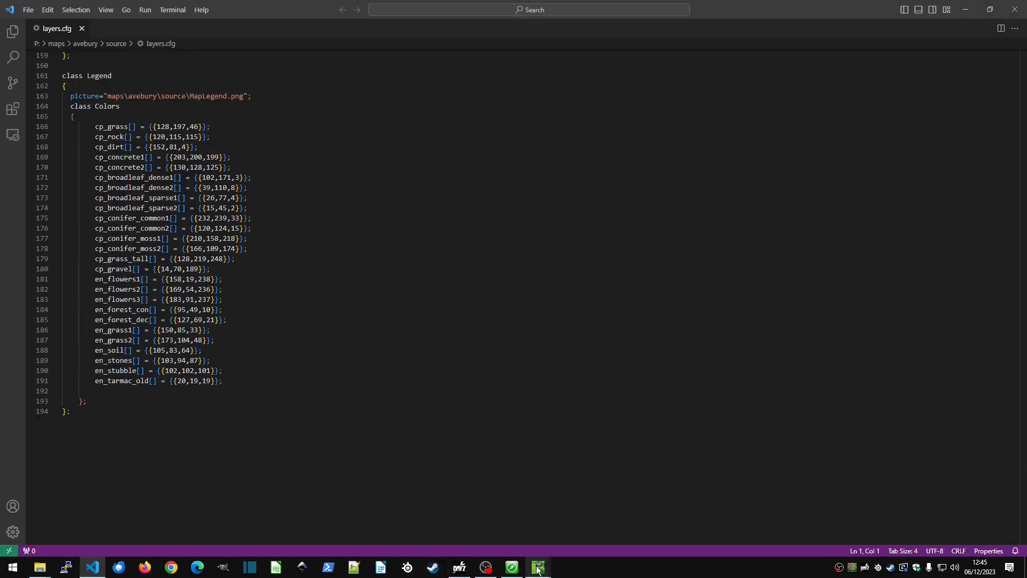
pyautogui.moveTo(538, 570)
pyautogui.click(601, 542)
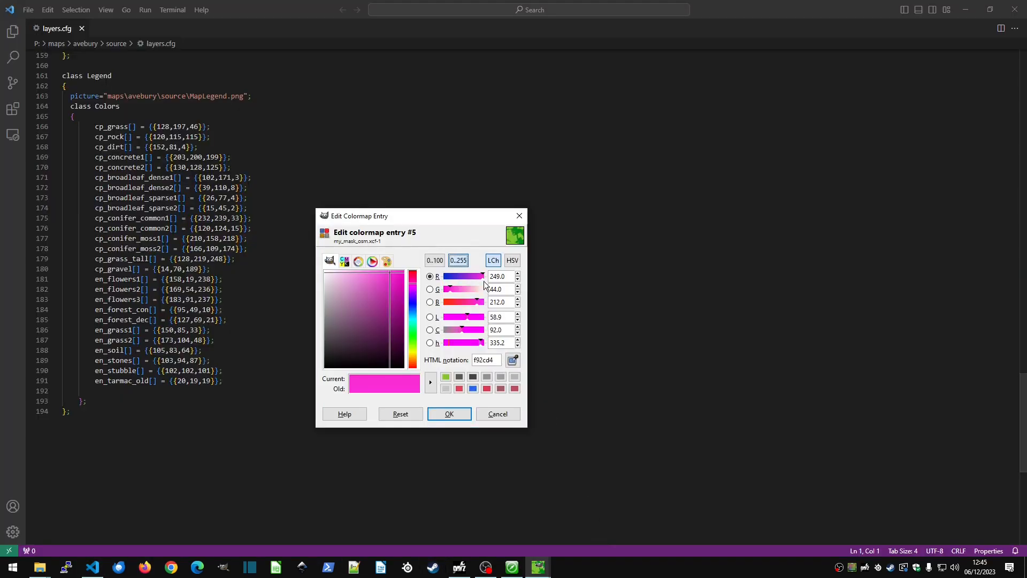
# Set the new colormap entry to RGB 102, 171, 3 to match cp_broadleaf_dense1, and return to the GIMP mask image.
pyautogui.doubleClick(511, 276)
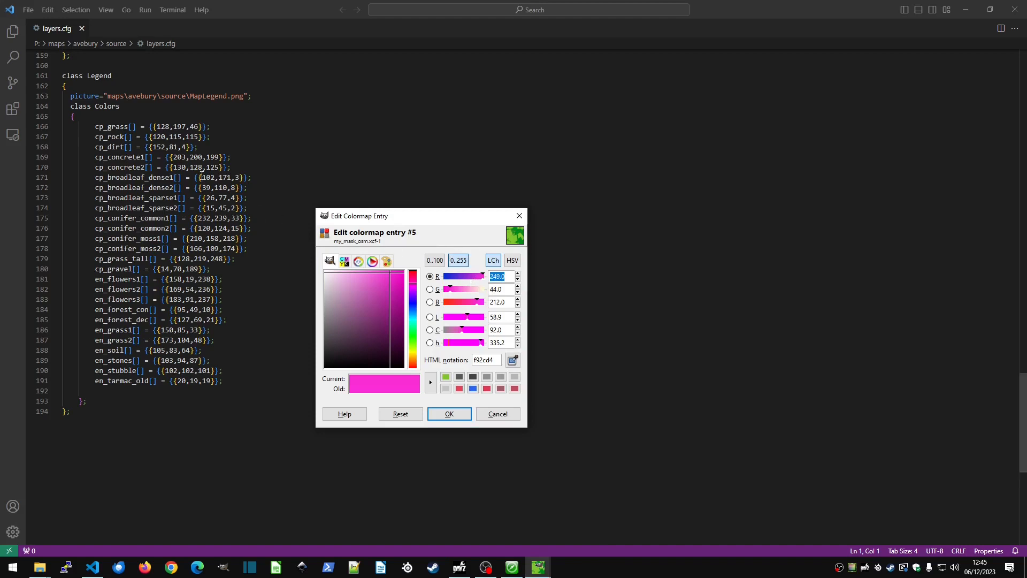
pyautogui.write('102')
pyautogui.press('Tab')
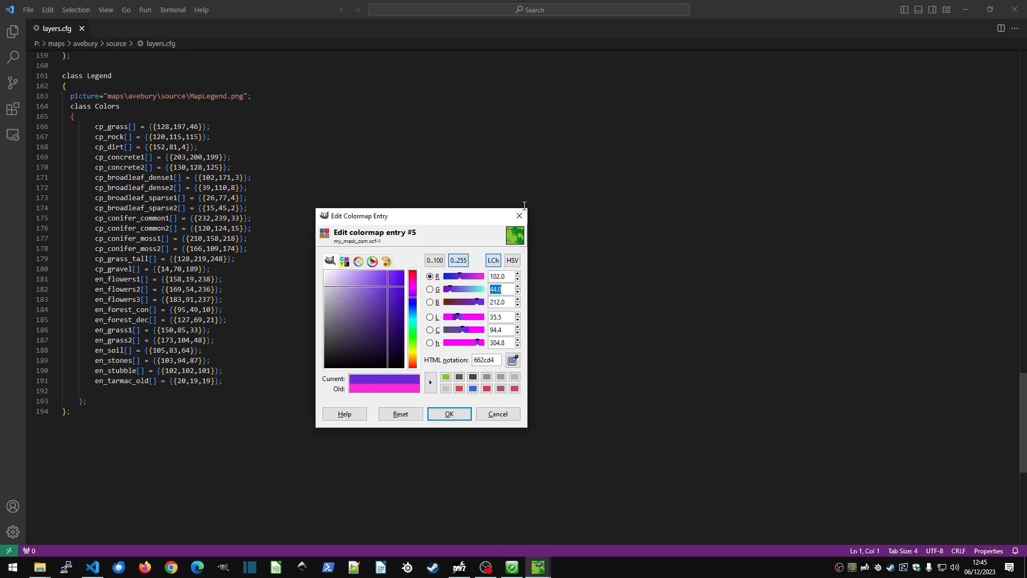
pyautogui.write('171')
pyautogui.press('Tab')
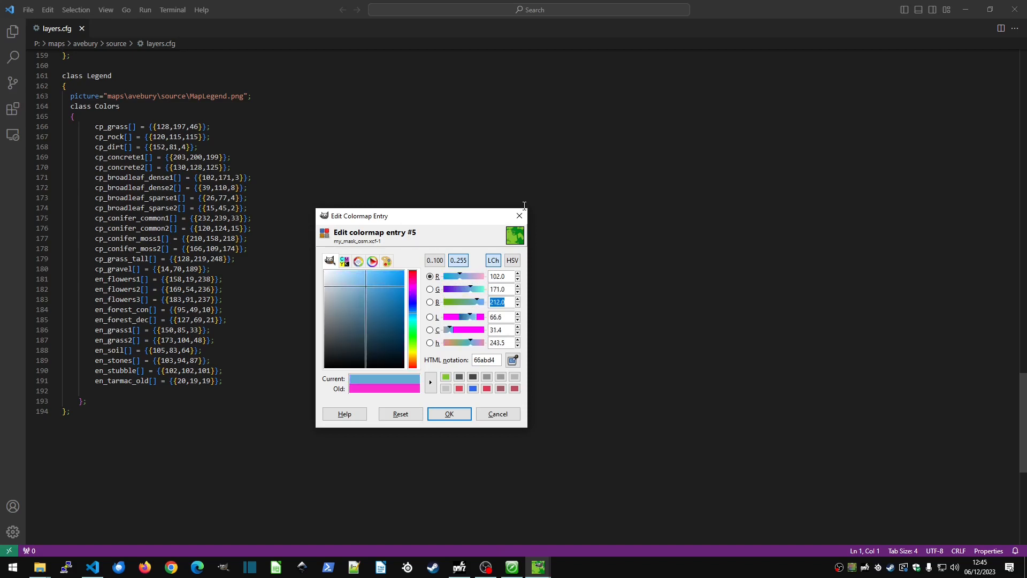
pyautogui.write('3')
pyautogui.press('Tab')
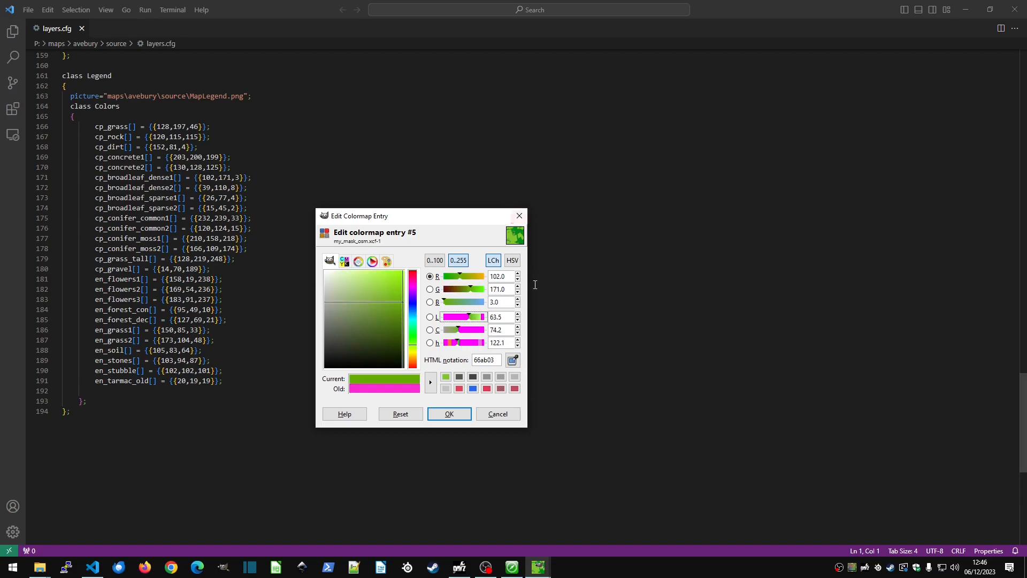
pyautogui.click(454, 413)
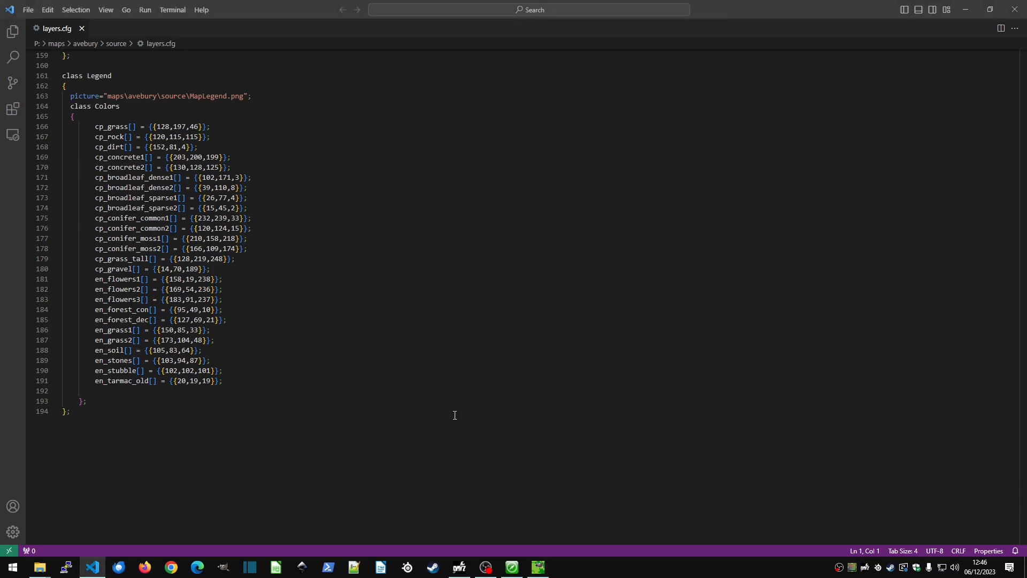
pyautogui.click(966, 9)
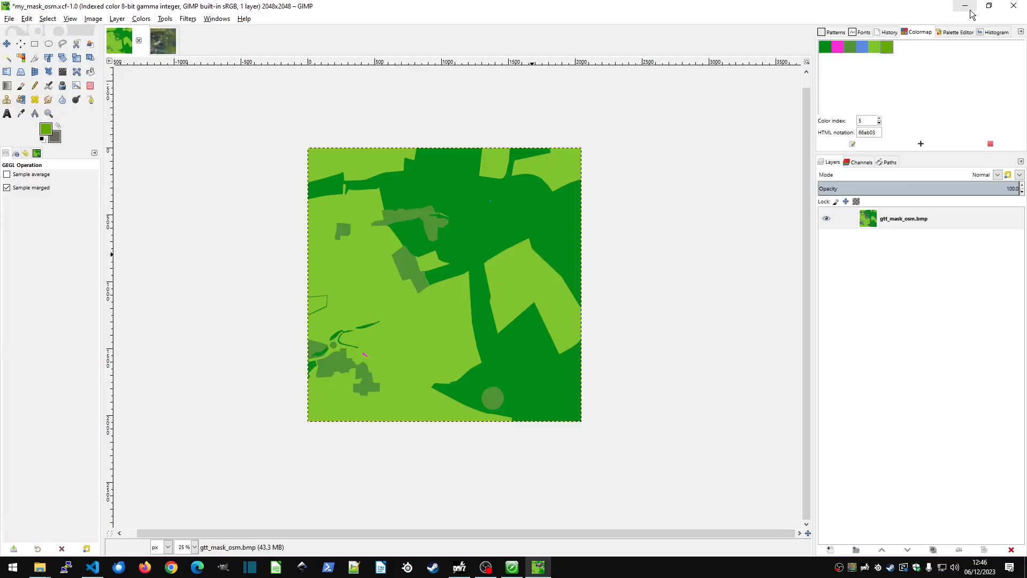
# Compare colormap entry 5's RGB values with the cp_broadleaf_dense1 definition in layers.cfg, keeping the colour as set.
pyautogui.rightClick(890, 48)
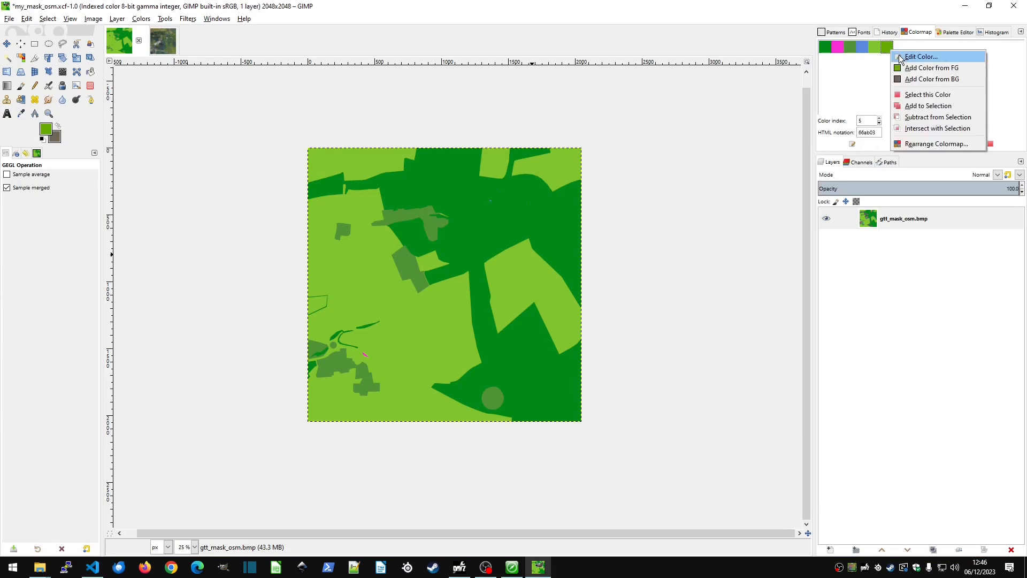
pyautogui.click(899, 55)
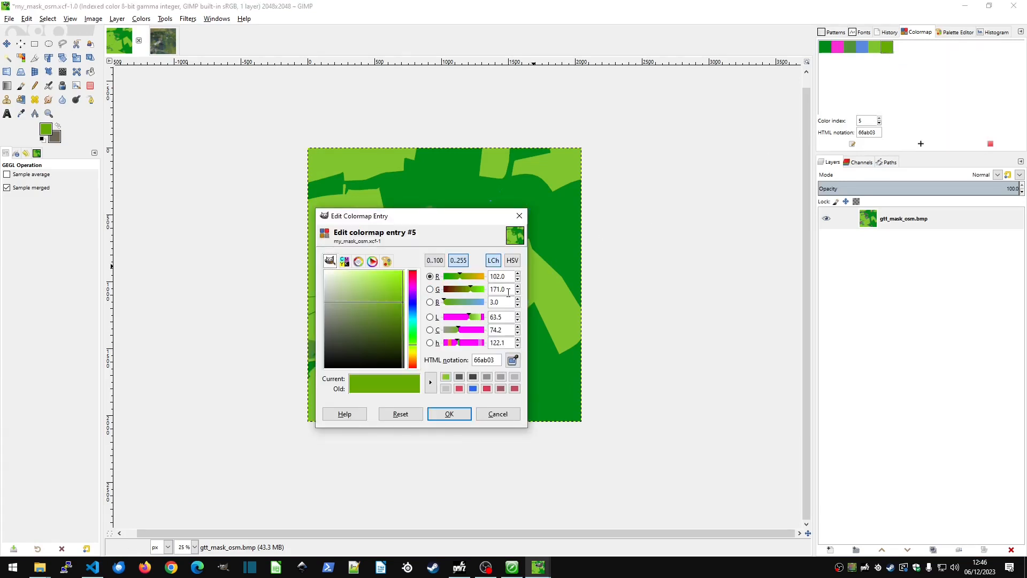
pyautogui.hotkey('alt', 'Tab')
pyautogui.press('Tab')
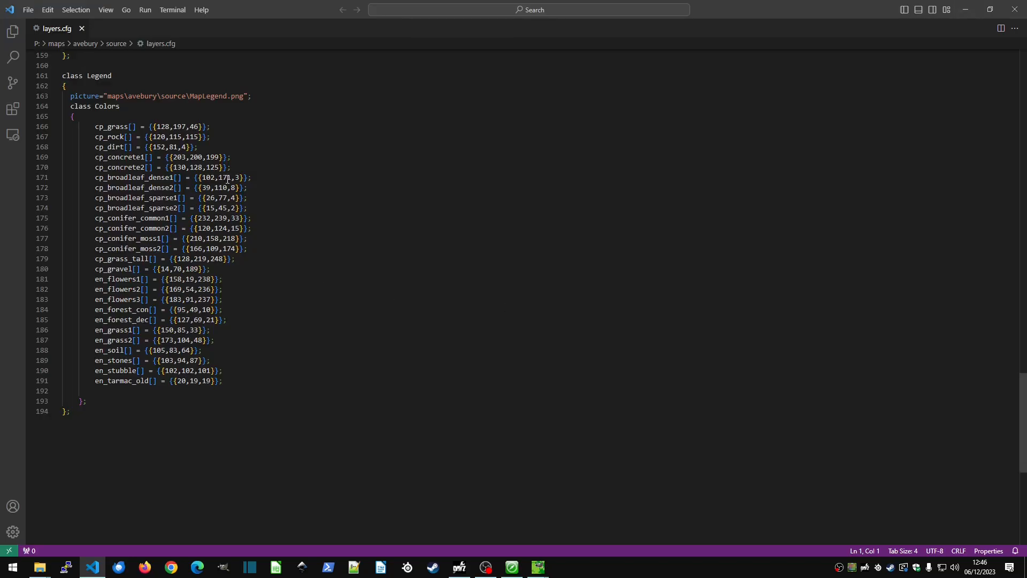
pyautogui.hotkey('alt', 'Tab')
pyautogui.press('Tab')
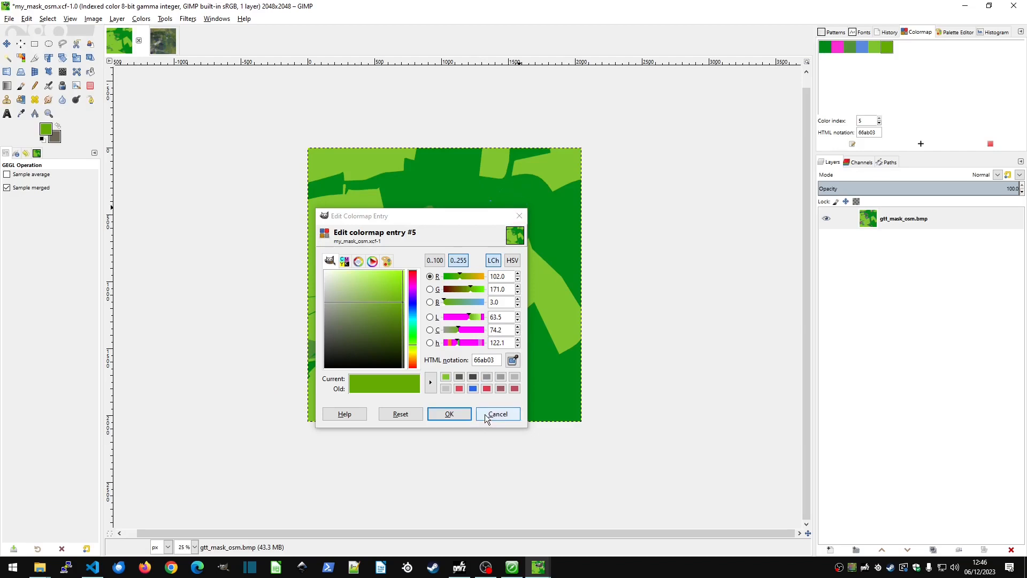
pyautogui.click(451, 415)
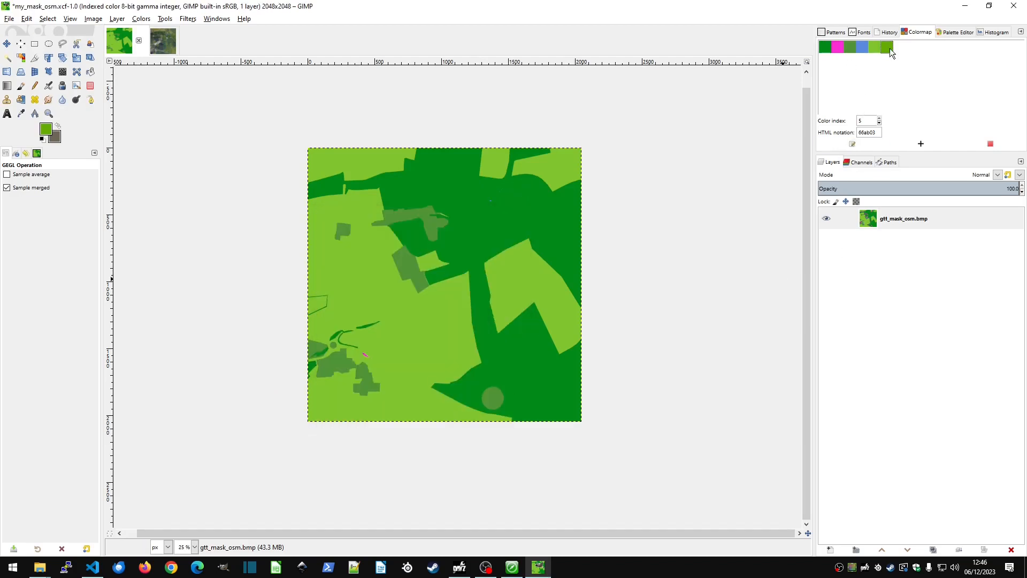
# Paint a filled patch about 140 px wide with the Pencil on the dark green area along the light green field's eastern edge.
pyautogui.scroll(5, 559, 252)
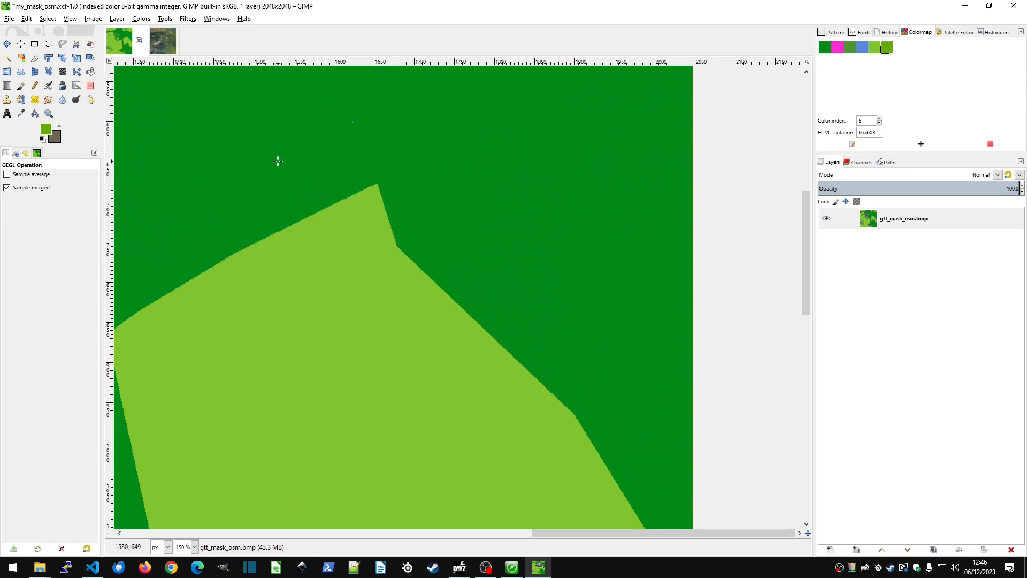
pyautogui.click(35, 88)
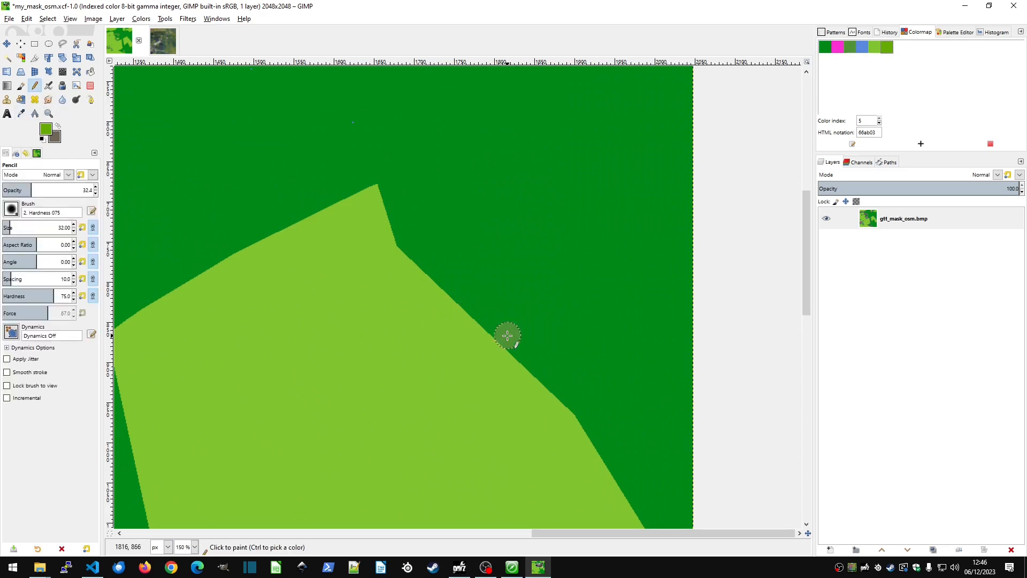
pyautogui.moveTo(507, 336)
pyautogui.mouseDown()
pyautogui.moveTo(545, 304)
pyautogui.moveTo(567, 313)
pyautogui.moveTo(519, 351)
pyautogui.moveTo(542, 362)
pyautogui.moveTo(574, 319)
pyautogui.moveTo(536, 301)
pyautogui.moveTo(501, 334)
pyautogui.moveTo(546, 370)
pyautogui.moveTo(584, 322)
pyautogui.moveTo(530, 293)
pyautogui.moveTo(498, 320)
pyautogui.mouseUp()
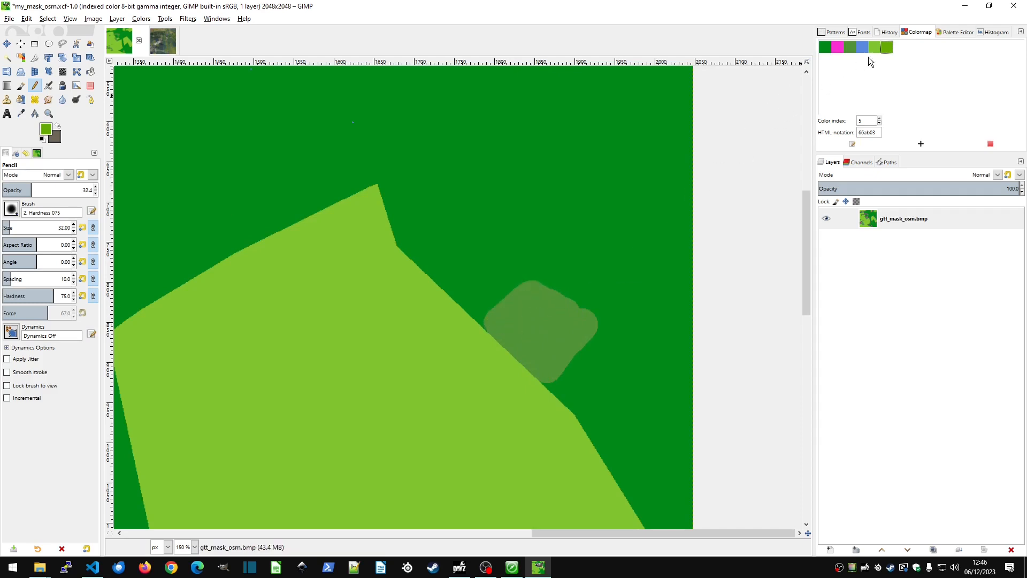
# Check the cp_broadleaf_dense1 line in the layers.cfg legend and return to the mask in GIMP.
pyautogui.hotkey('alt', 'Tab')
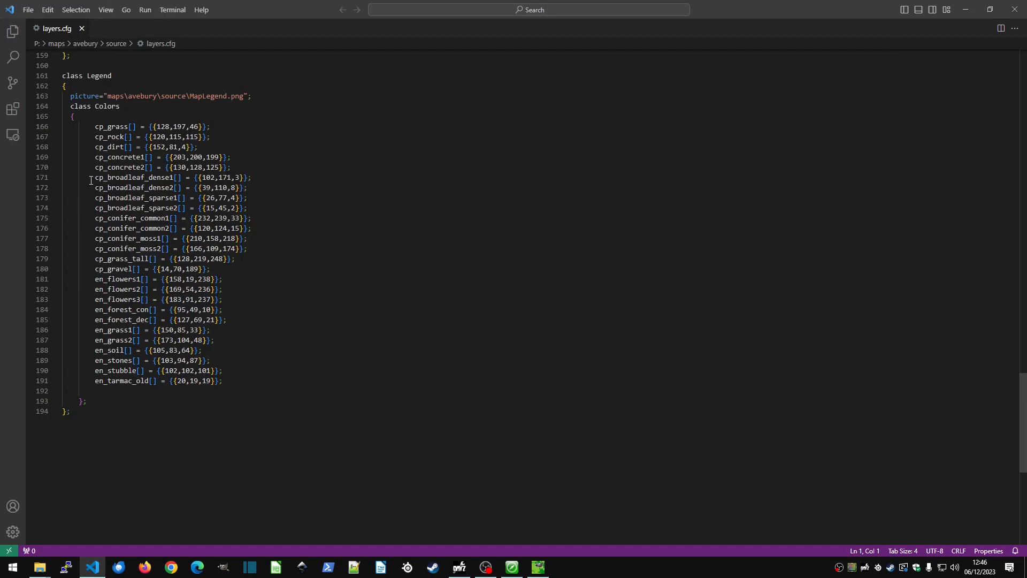
pyautogui.moveTo(92, 178); pyautogui.dragTo(281, 179)
pyautogui.hotkey('alt', 'Tab')
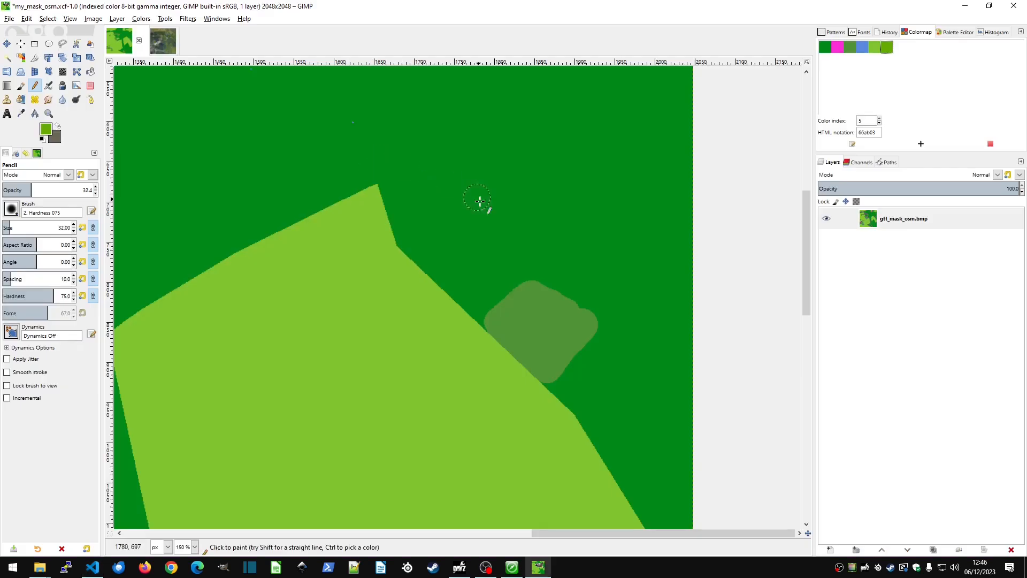
# Save the mask image my_mask_osm.xcf and export it again to my_surfacemask.png.
pyautogui.click(9, 18)
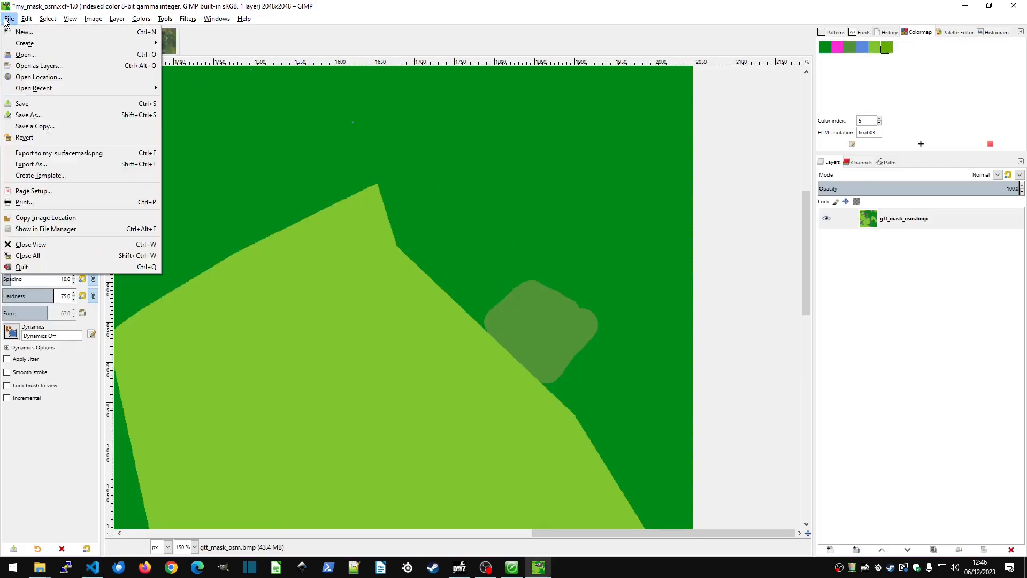
pyautogui.click(45, 101)
pyautogui.click(9, 18)
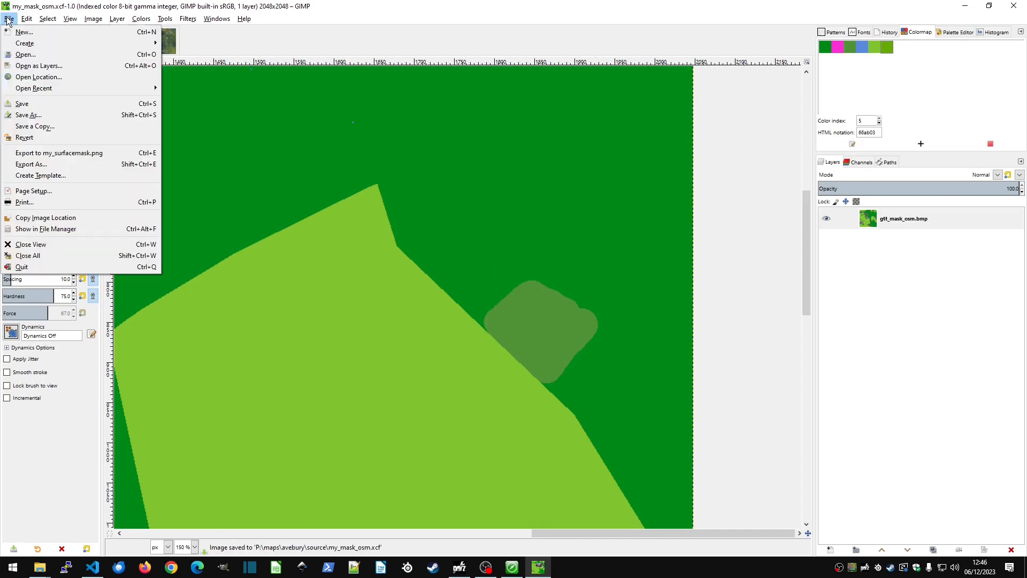
pyautogui.click(44, 155)
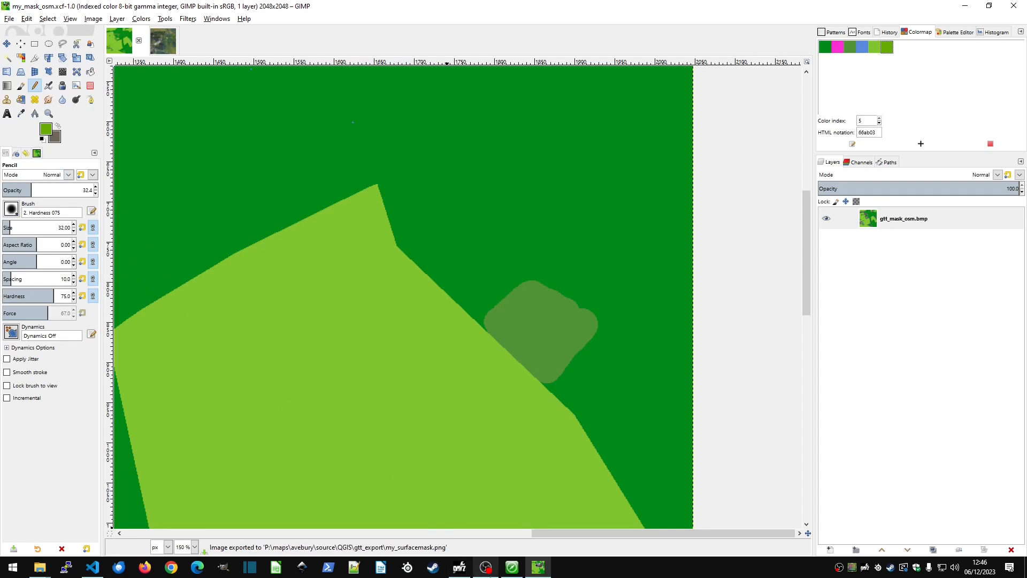
# Switch to Terrain Builder and refresh the my_surfacemask.png raster layer's content from its source file.
pyautogui.click(512, 571)
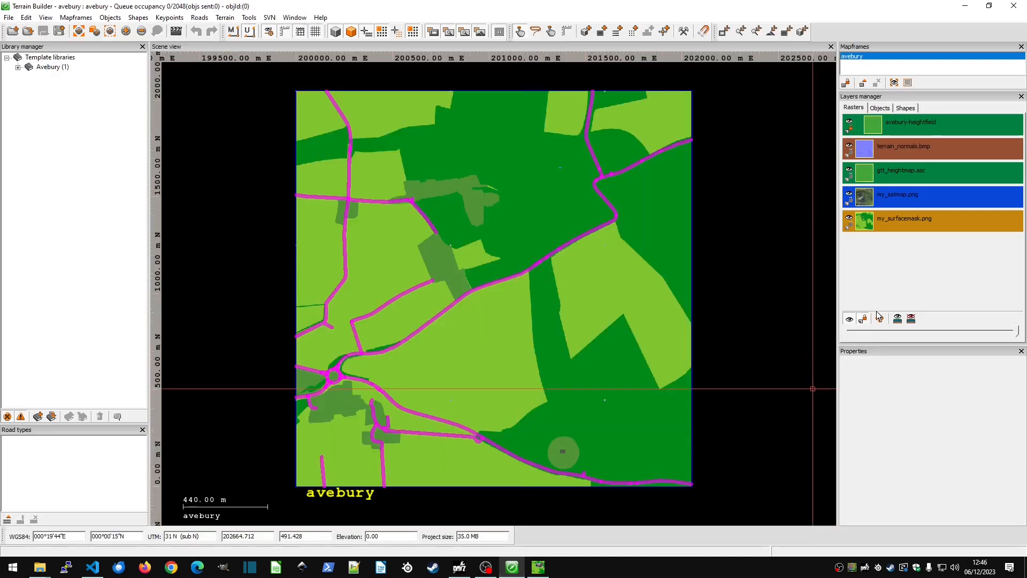
pyautogui.rightClick(917, 220)
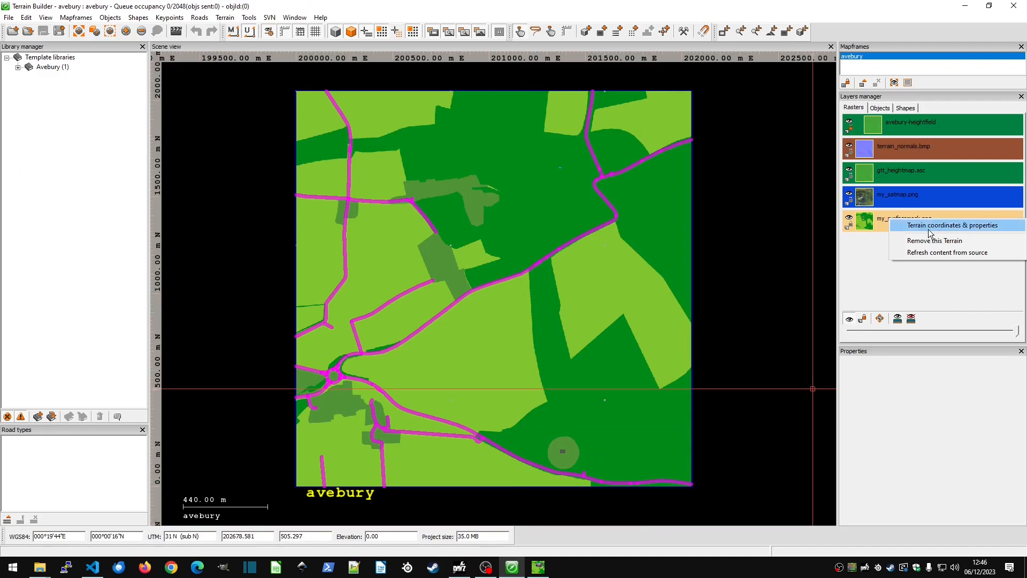
pyautogui.click(882, 220)
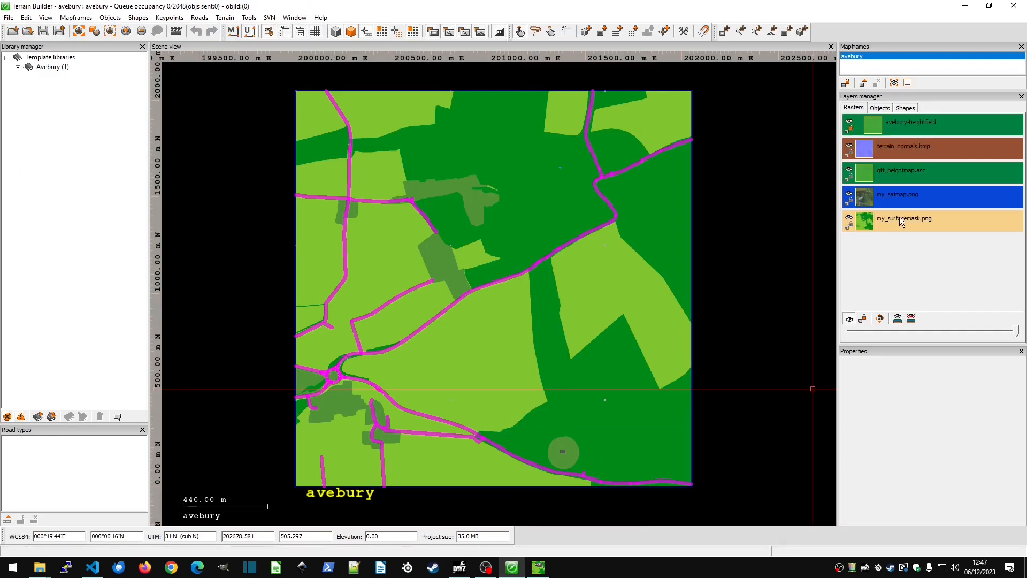
pyautogui.rightClick(901, 222)
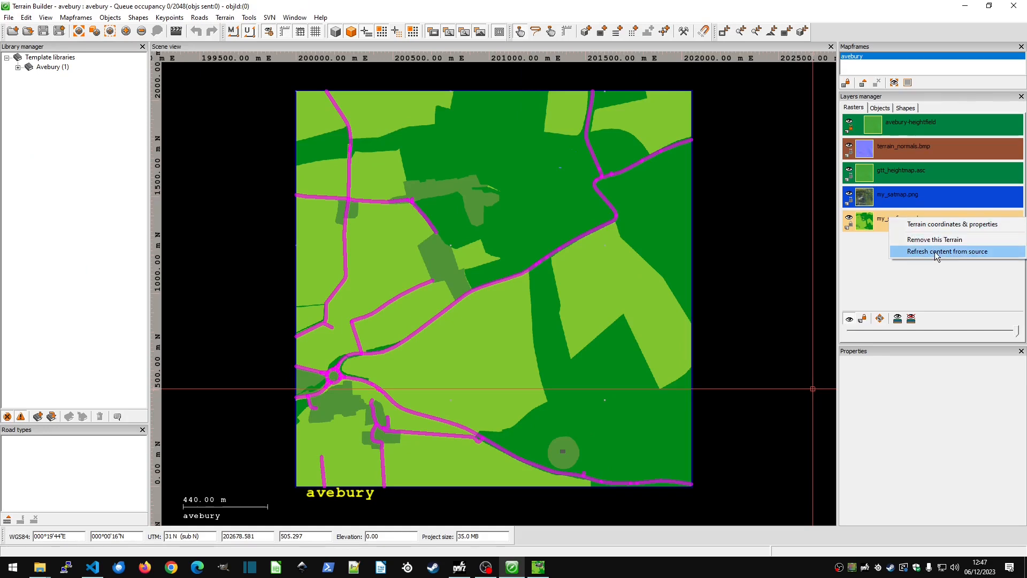
pyautogui.click(948, 251)
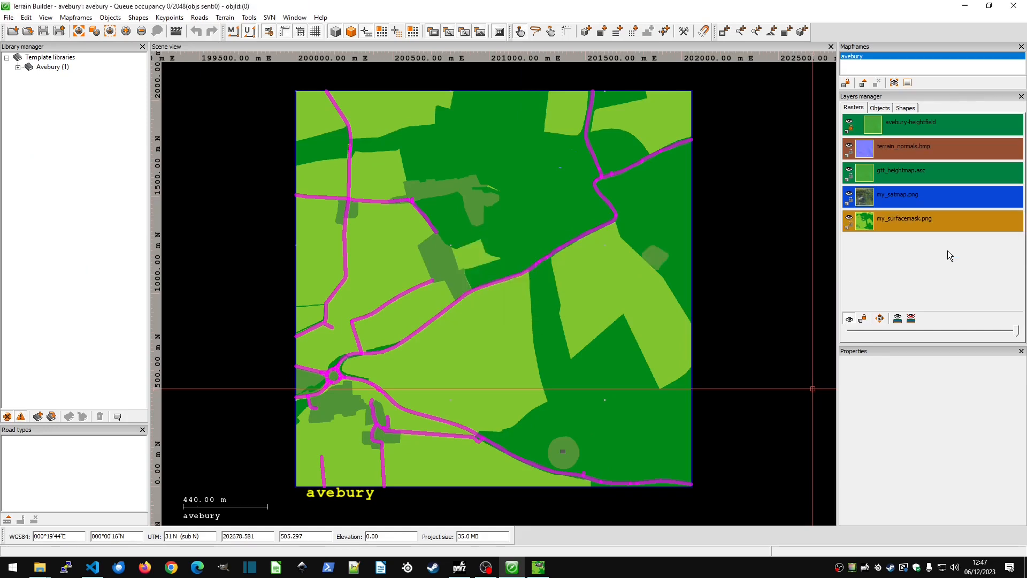
# Examine the added surface patch beside the light green field on the mask and return to GIMP.
pyautogui.scroll(10, 655, 257)
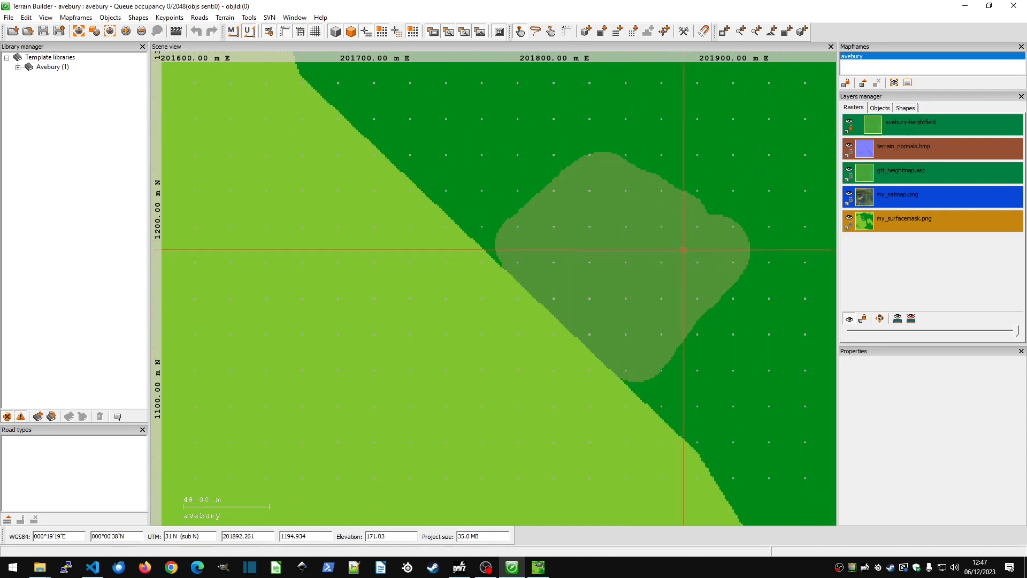
pyautogui.scroll(-5, 684, 246)
pyautogui.hotkey('alt', 'Tab')
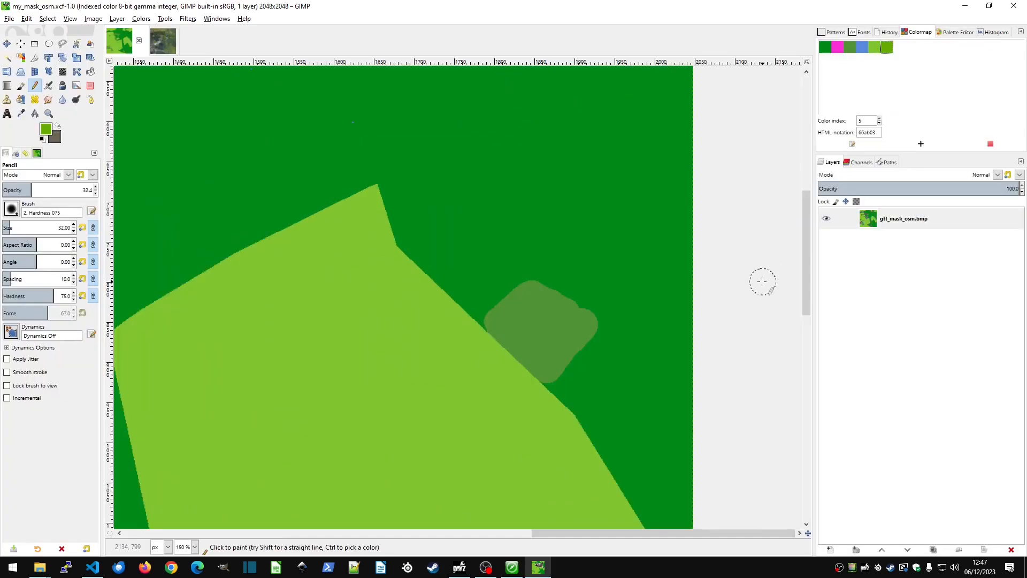
# Clone the striped grass field over the large car park above the small parking area in the my_satmap image.
pyautogui.click(163, 41)
pyautogui.scroll(8, 502, 245)
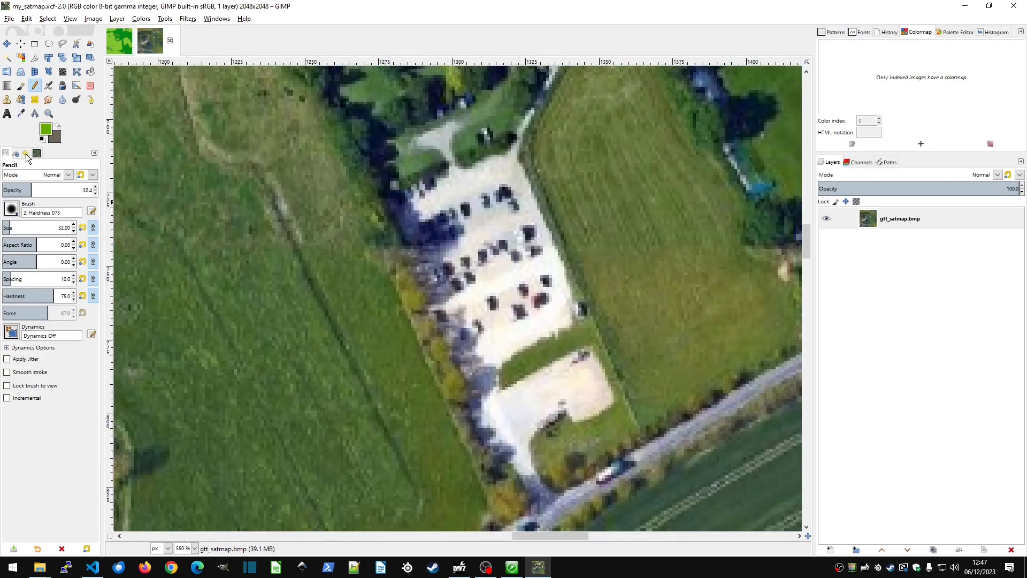
pyautogui.click(7, 100)
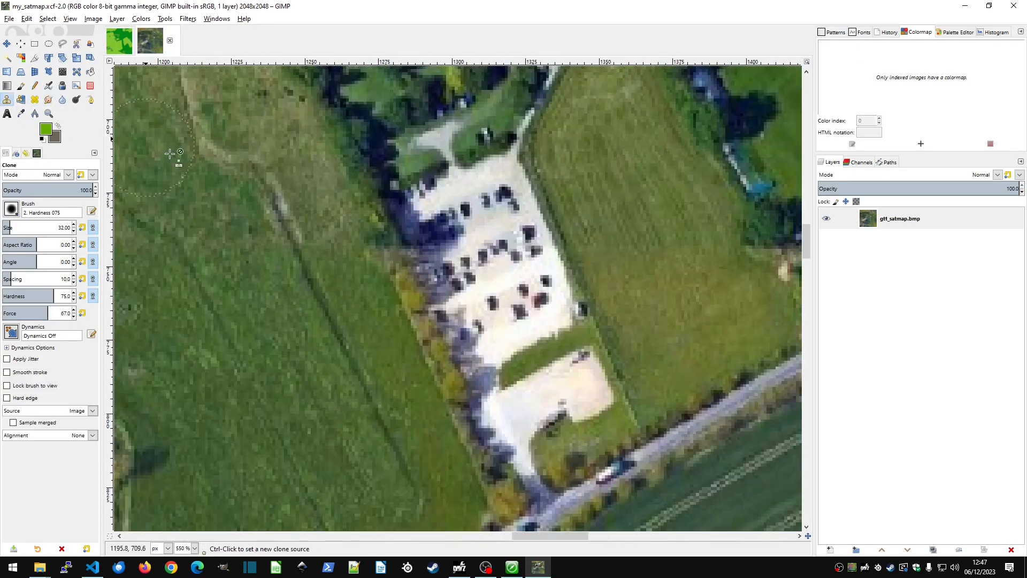
pyautogui.keyDown('ctrl'); pyautogui.click(589, 167); pyautogui.keyUp('ctrl')
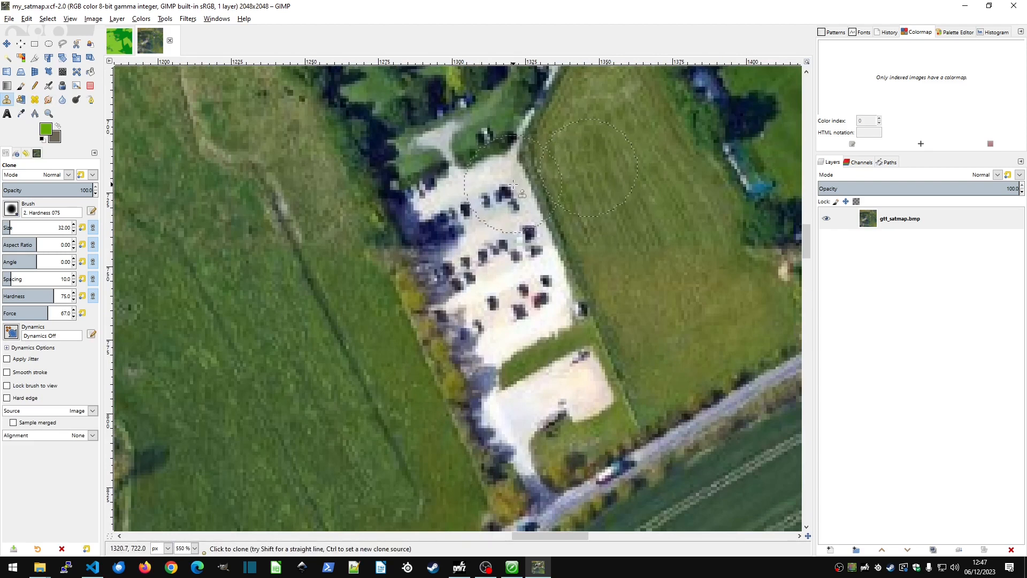
pyautogui.moveTo(516, 192)
pyautogui.mouseDown()
pyautogui.moveTo(563, 298)
pyautogui.moveTo(535, 318)
pyautogui.mouseUp()
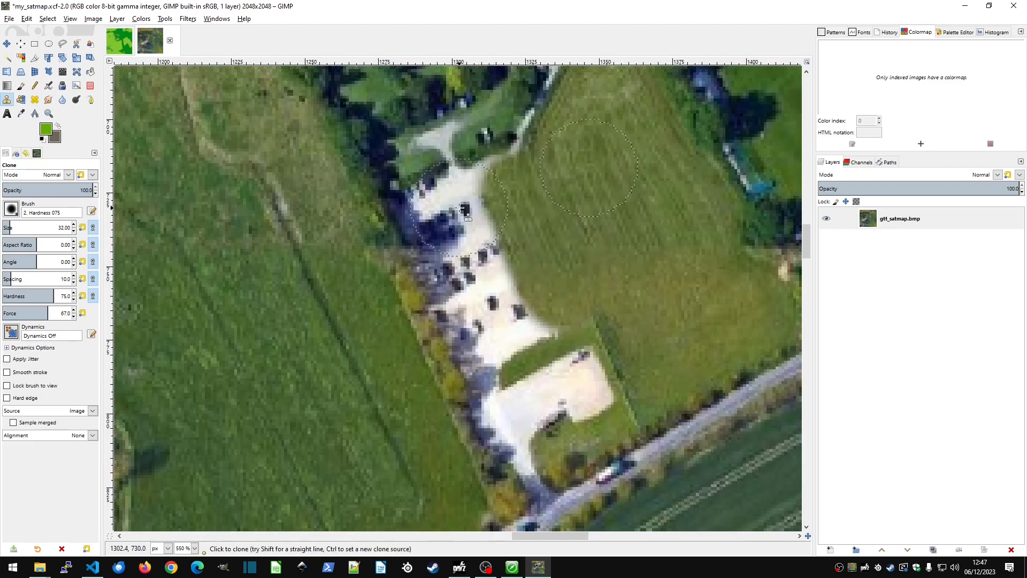
pyautogui.moveTo(455, 205)
pyautogui.mouseDown()
pyautogui.moveTo(470, 257)
pyautogui.moveTo(518, 332)
pyautogui.mouseUp()
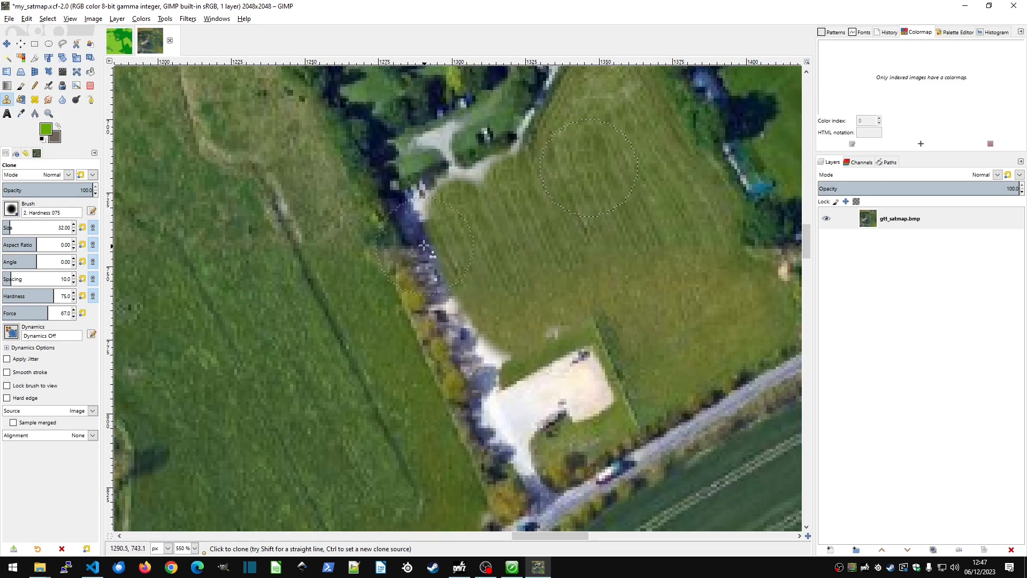
pyautogui.moveTo(416, 239)
pyautogui.mouseDown()
pyautogui.moveTo(430, 286)
pyautogui.moveTo(474, 360)
pyautogui.moveTo(529, 325)
pyautogui.mouseUp()
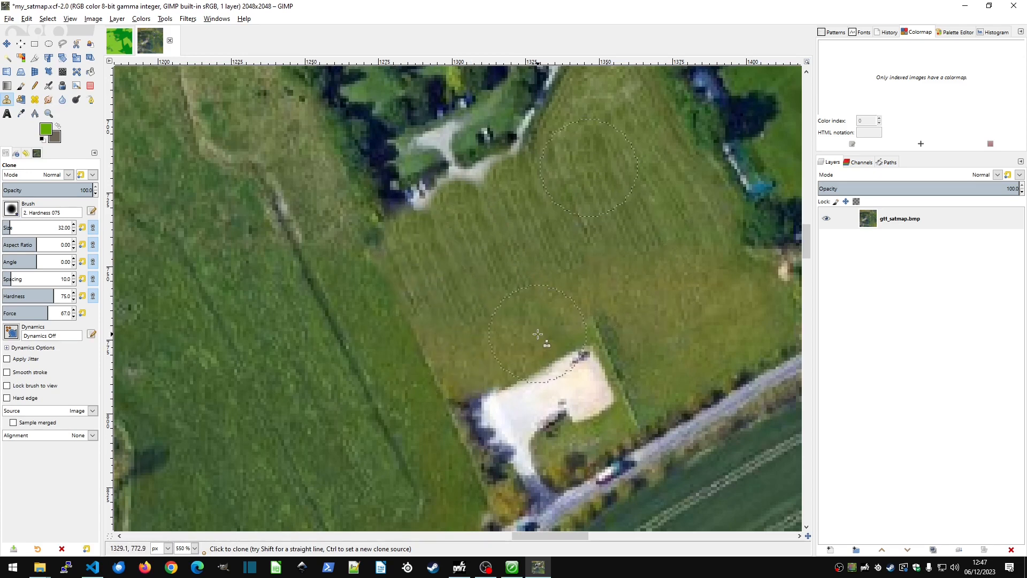
pyautogui.moveTo(498, 200); pyautogui.dragTo(432, 240)
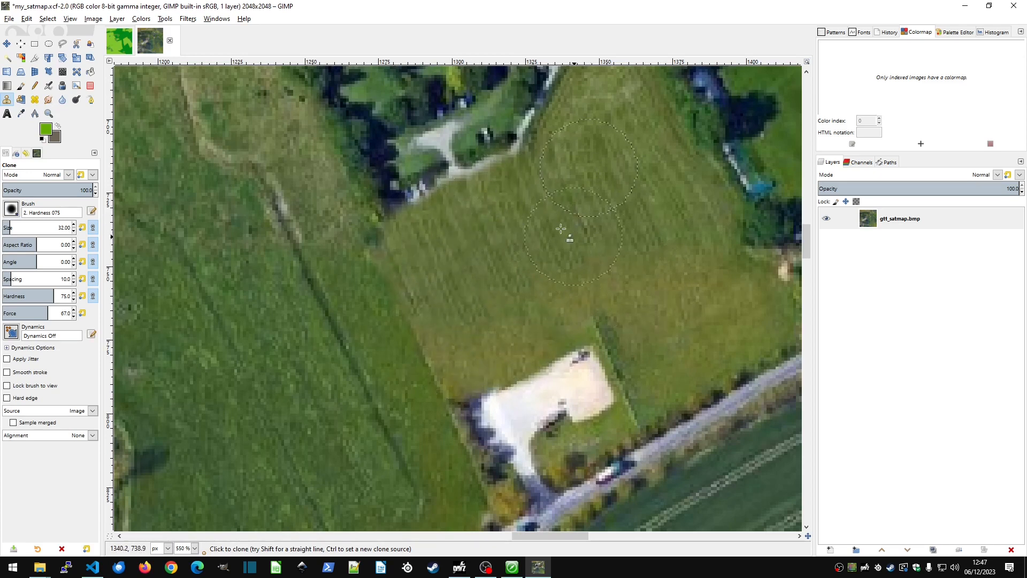
# Export the edited satellite map again to my_satmap.png and refresh its raster layer from source in Terrain Builder.
pyautogui.click(4, 19)
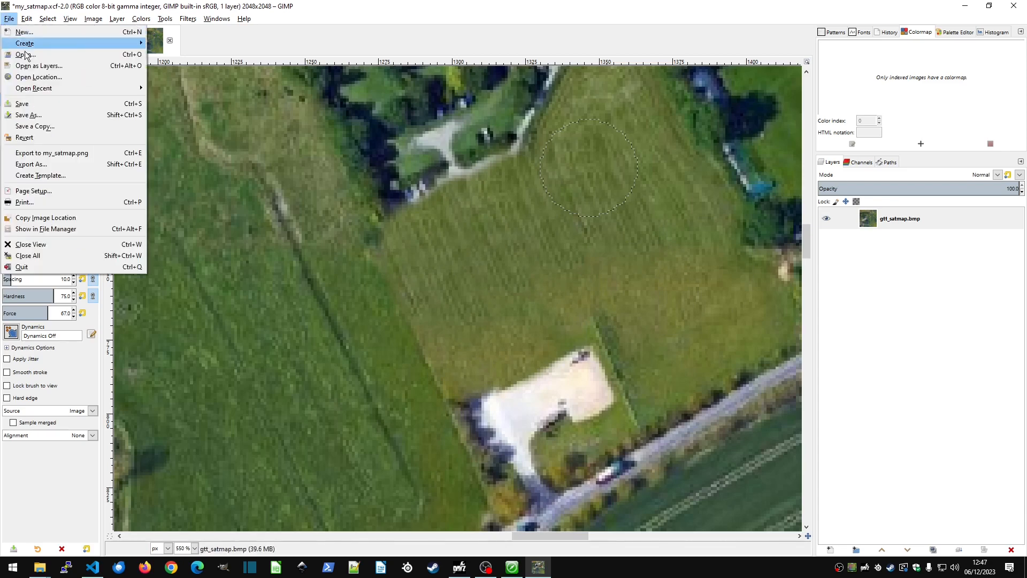
pyautogui.click(82, 153)
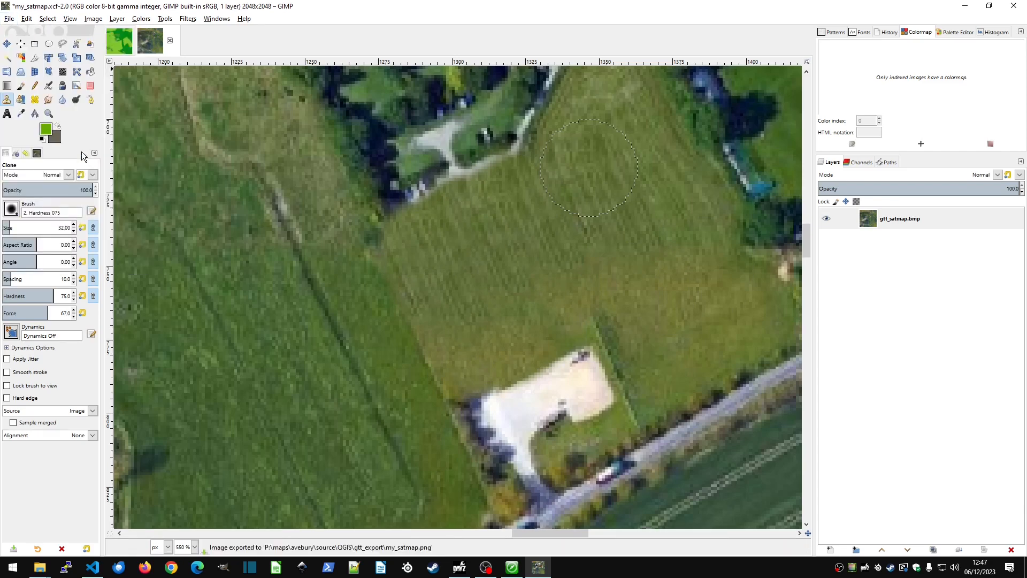
pyautogui.hotkey('alt', 'Tab')
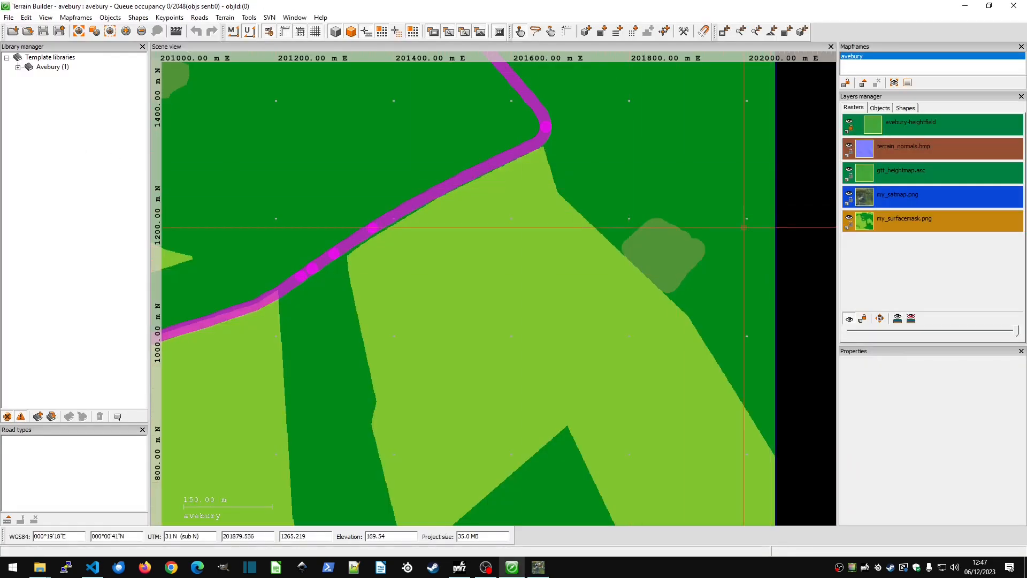
pyautogui.rightClick(936, 197)
pyautogui.click(971, 228)
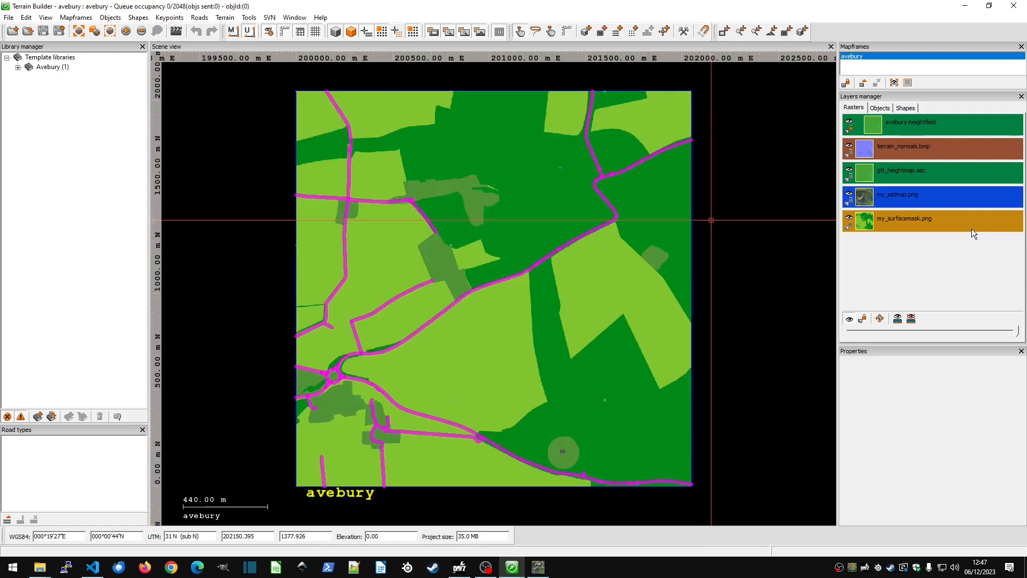
# Reorder the my_satmap.png raster layer below my_surfacemask.png and inspect the cloned grass where the car park was.
pyautogui.moveTo(917, 200); pyautogui.dragTo(926, 234)
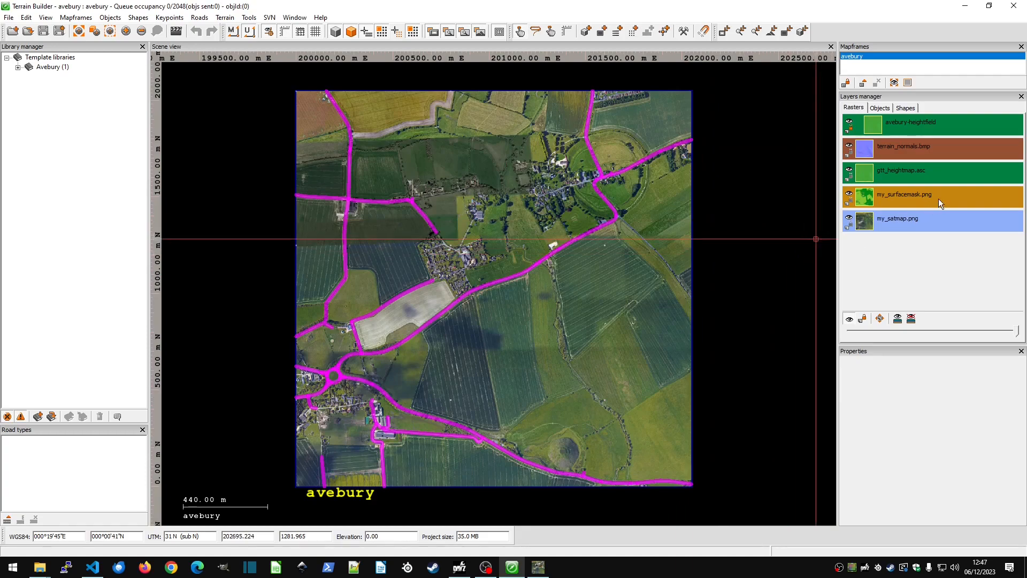
pyautogui.scroll(10, 544, 246)
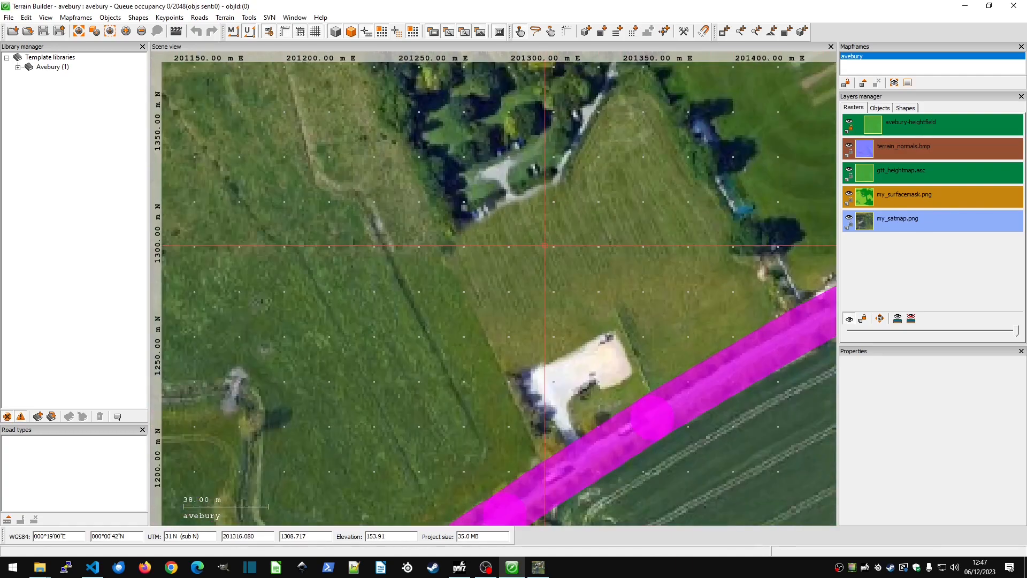
pyautogui.scroll(2, 545, 245)
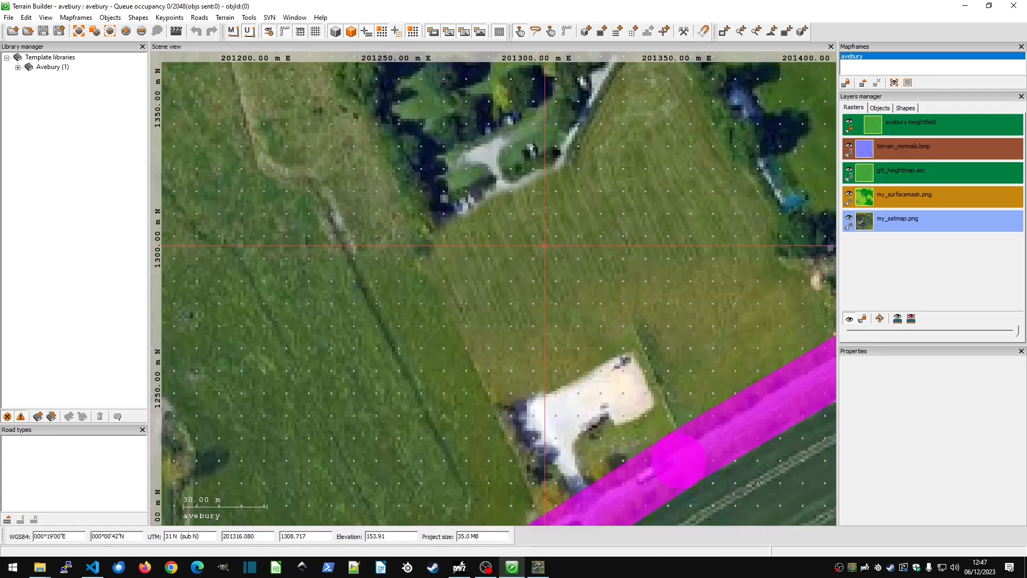
pyautogui.scroll(-8, 544, 245)
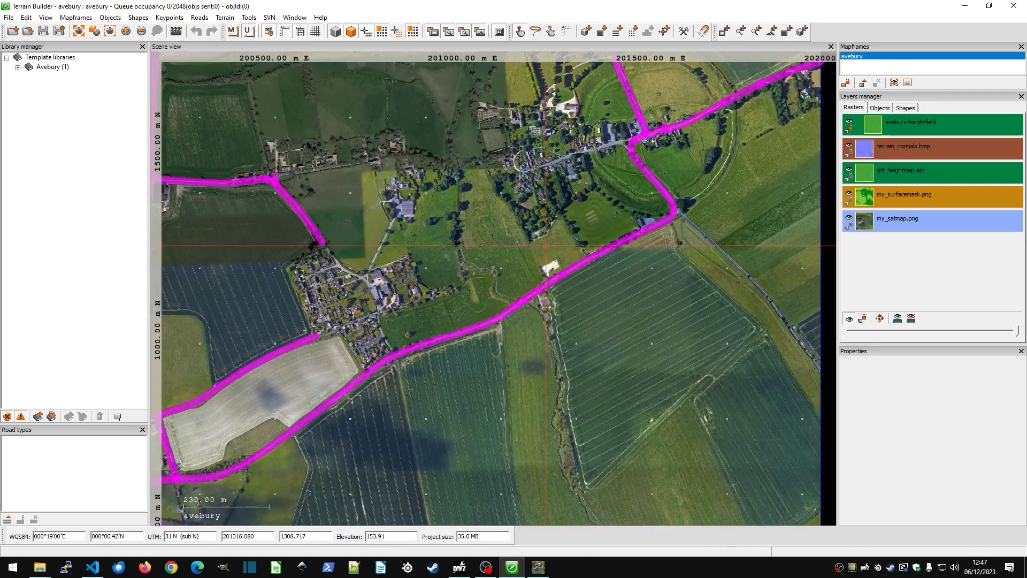
pyautogui.scroll(6, 548, 247)
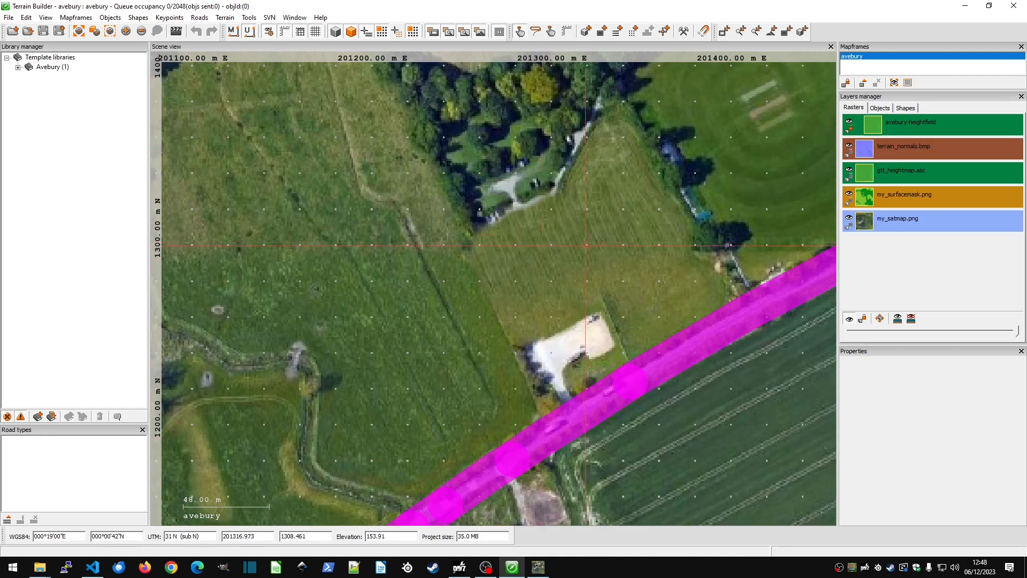
# Refresh the my_satmap.png layer's content from its source once more and view the surrounding terrain.
pyautogui.rightClick(890, 220)
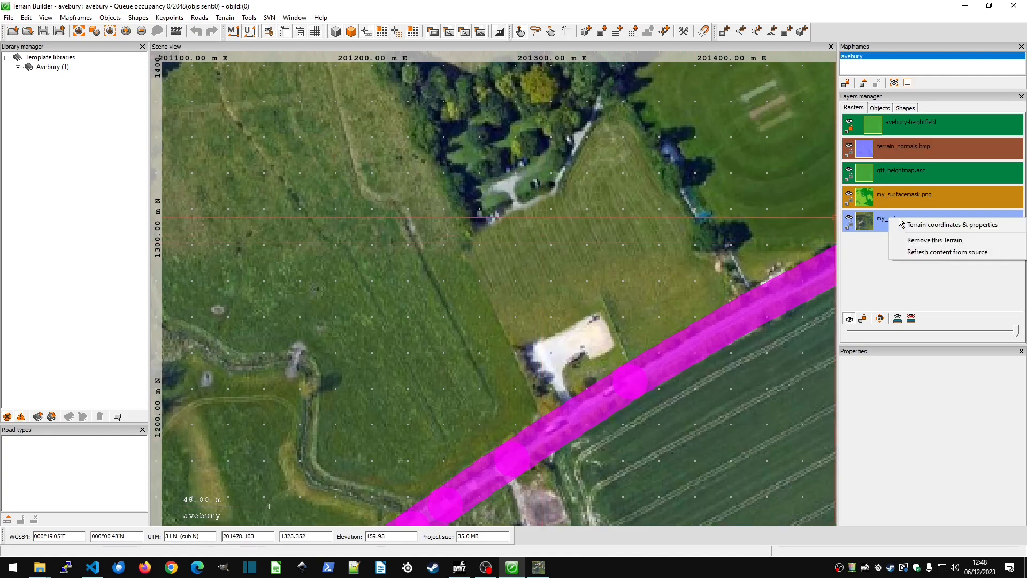
pyautogui.click(940, 252)
pyautogui.scroll(-6, 610, 230)
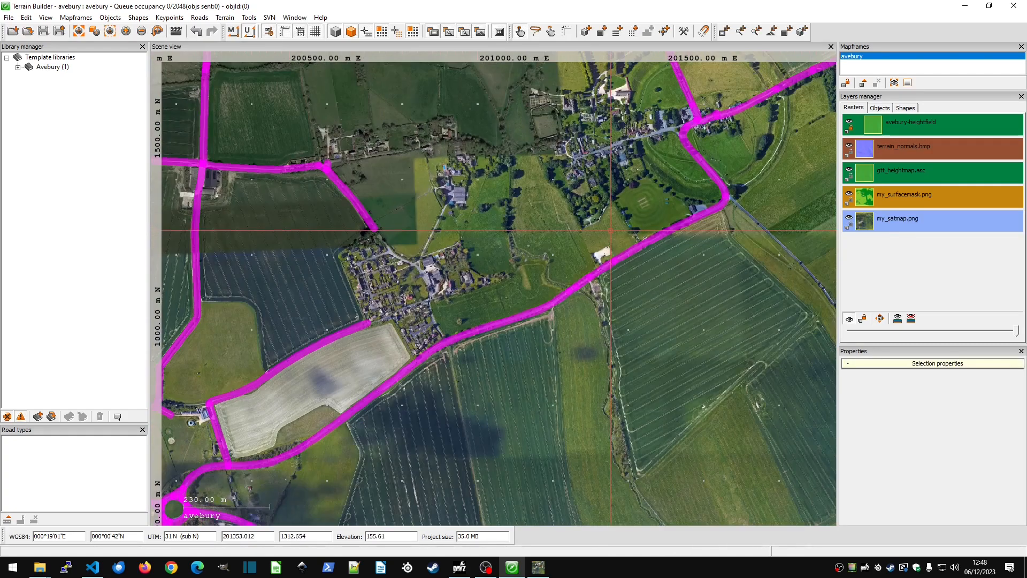
# Reorder the my_surfacemask.png raster layer below my_satmap.png and examine the painted patch near the map's eastern edge.
pyautogui.moveTo(649, 255); pyautogui.dragTo(476, 241)
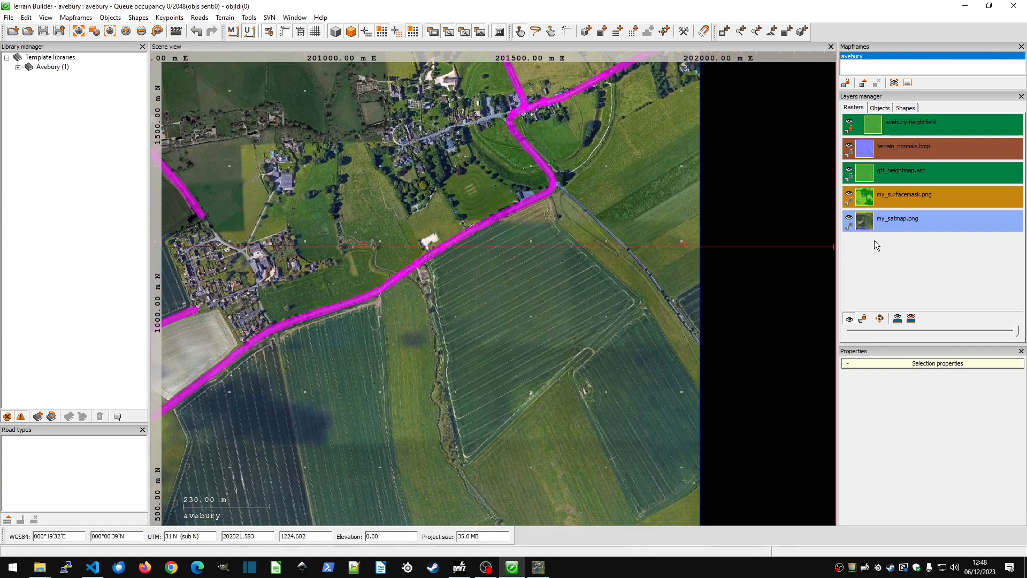
pyautogui.moveTo(919, 198); pyautogui.dragTo(932, 230)
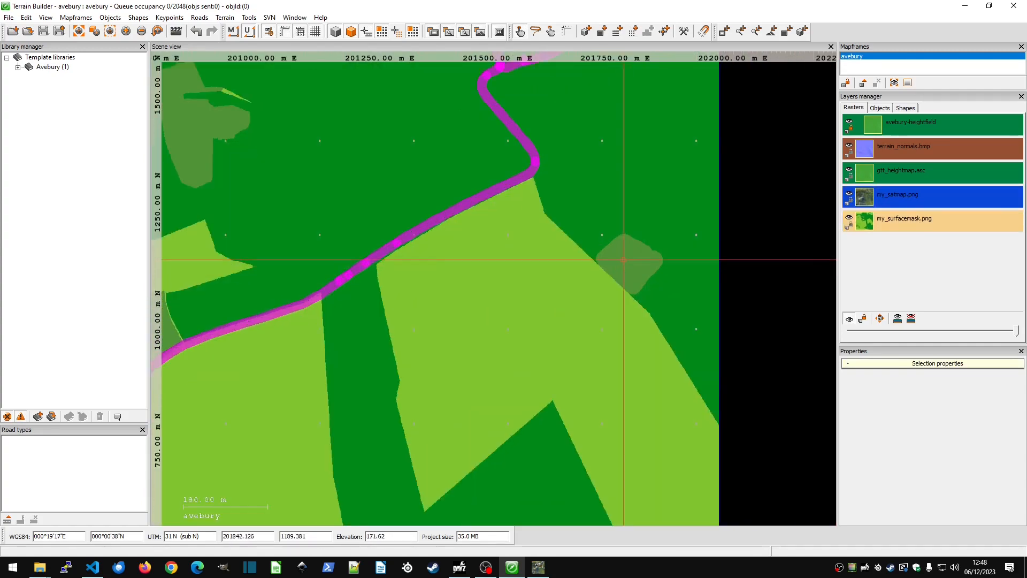
pyautogui.scroll(3, 623, 259)
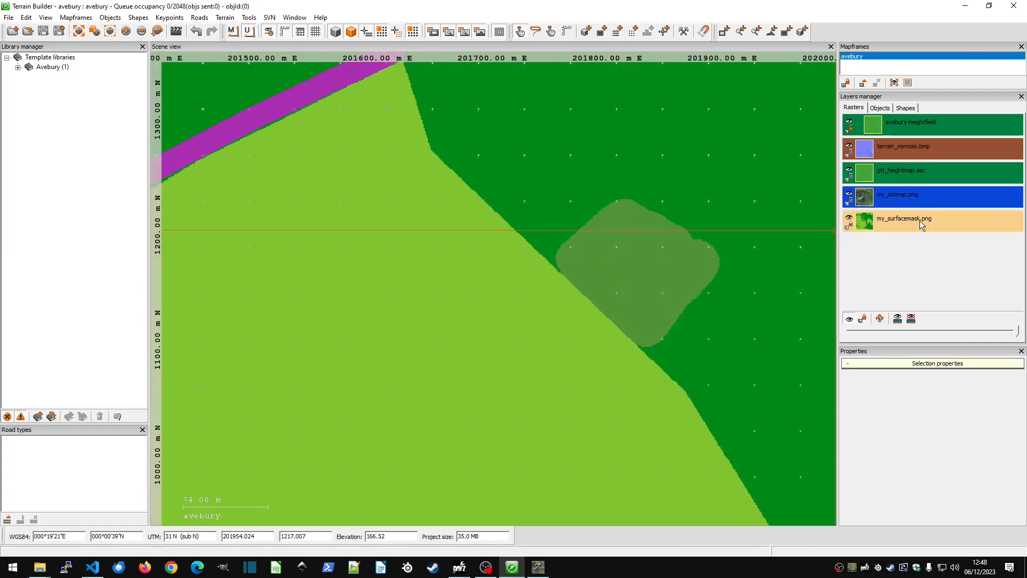